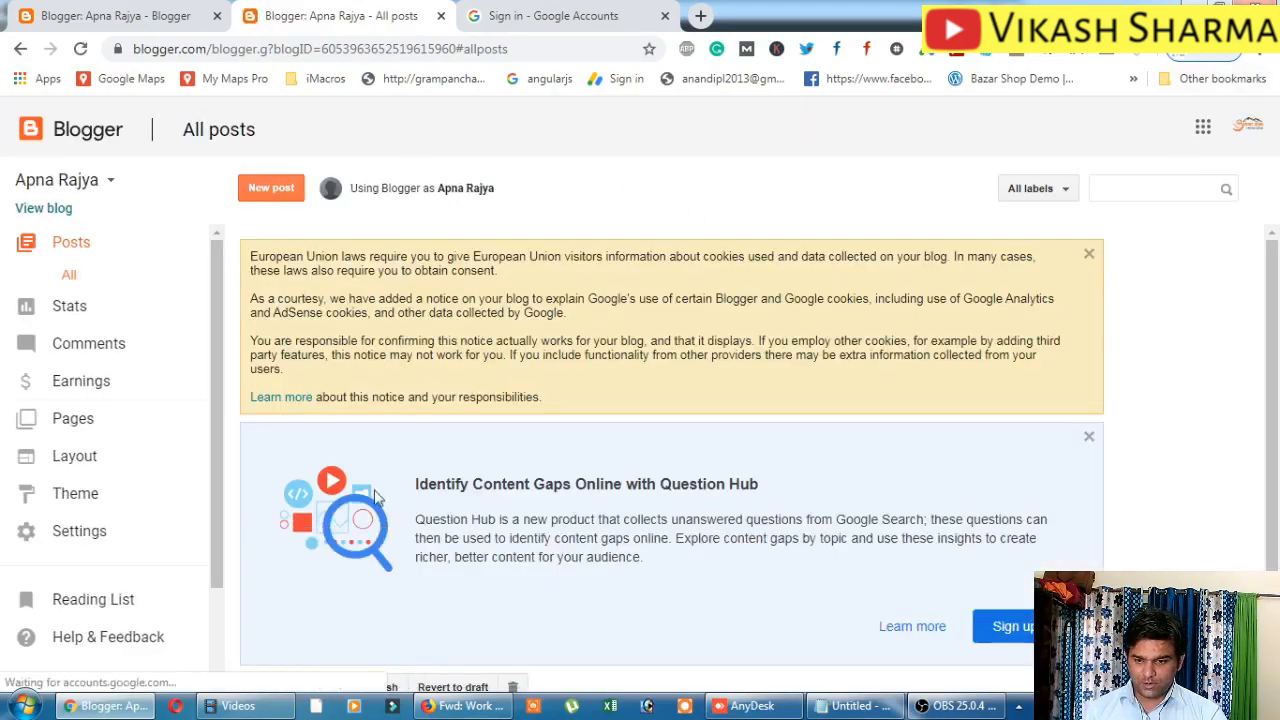
Open the signed-in account's menu from the avatar on the All posts page.
click(1245, 143)
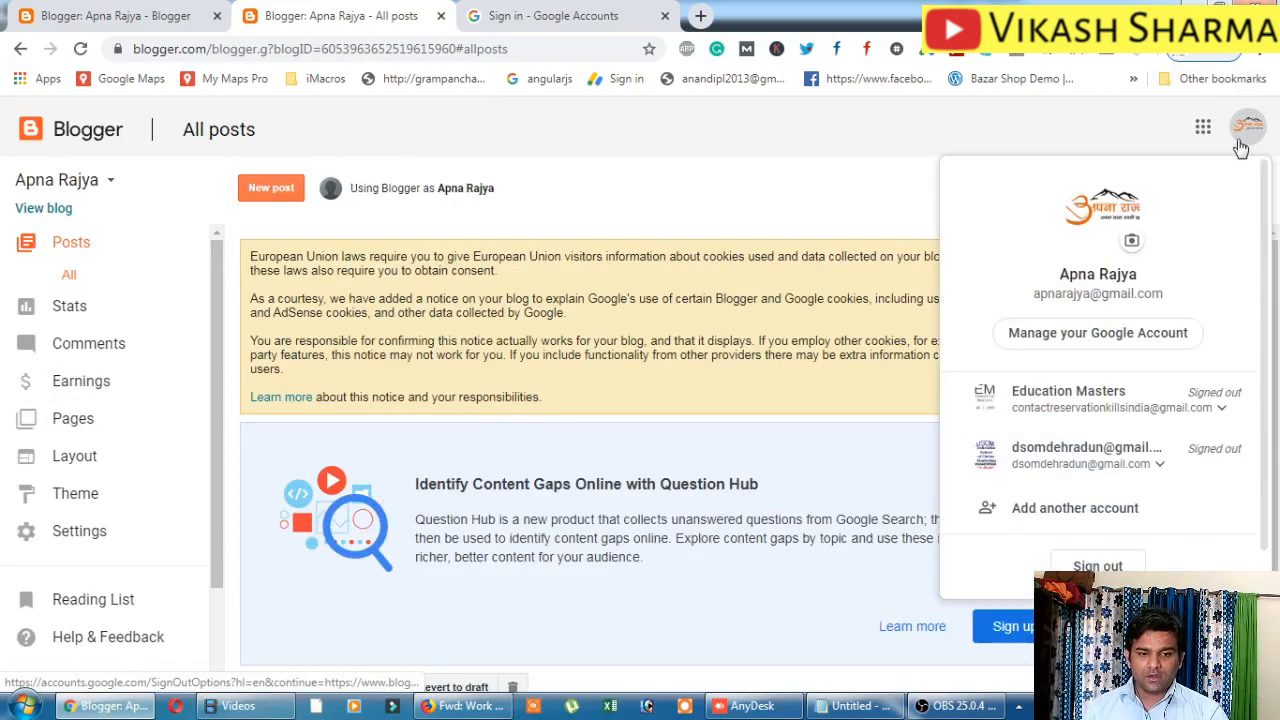
Sign out of Blogger and start creating a new blog from the landing page.
click(1088, 564)
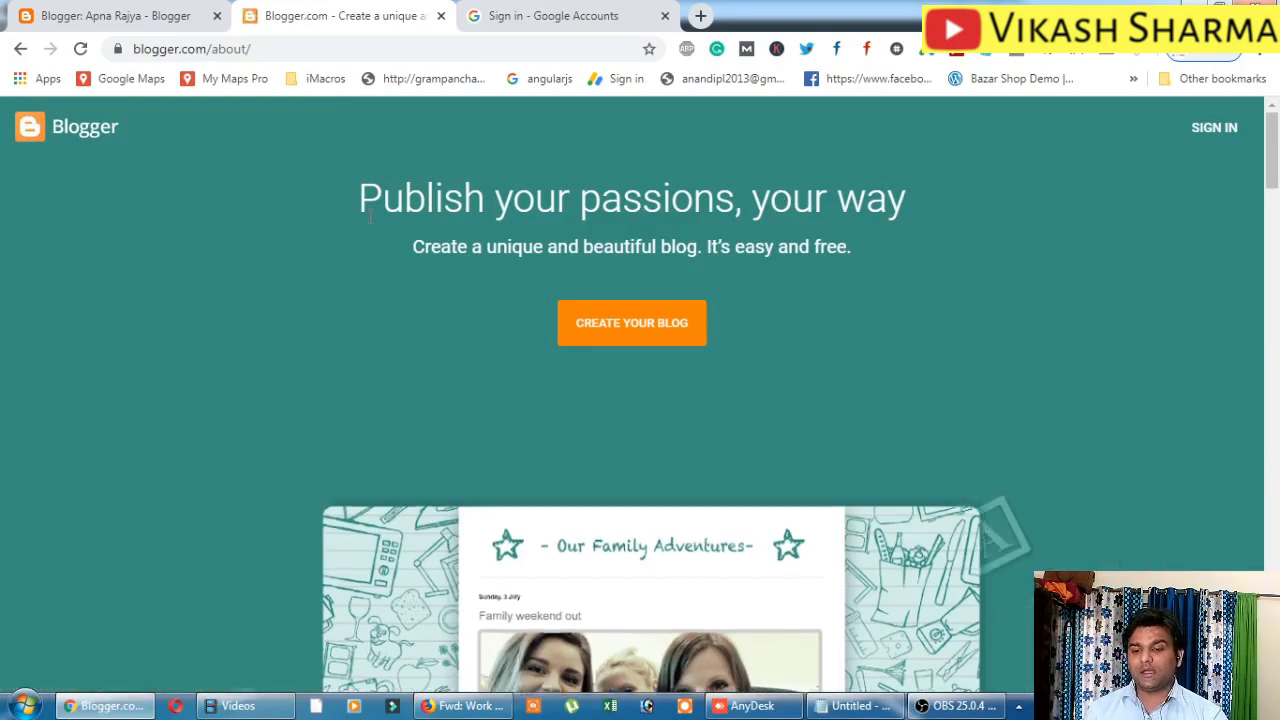
drag(360, 199, 866, 203)
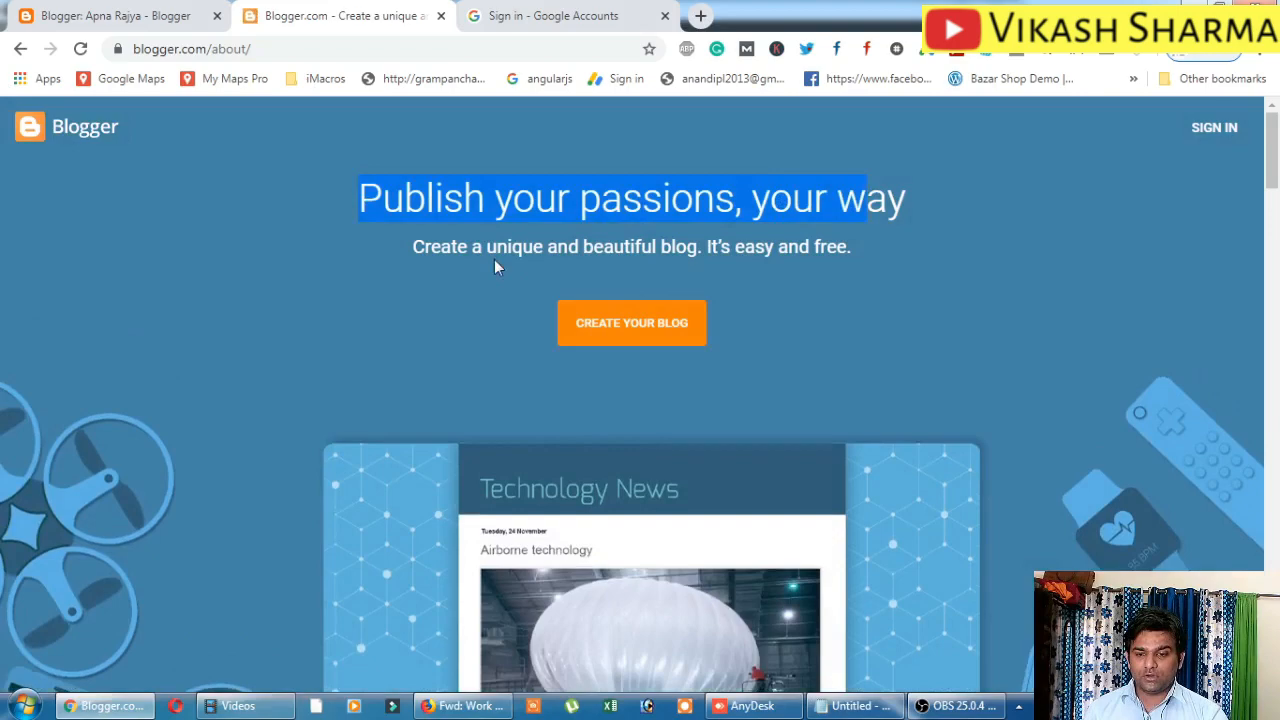
scroll(676, 266, down, 1)
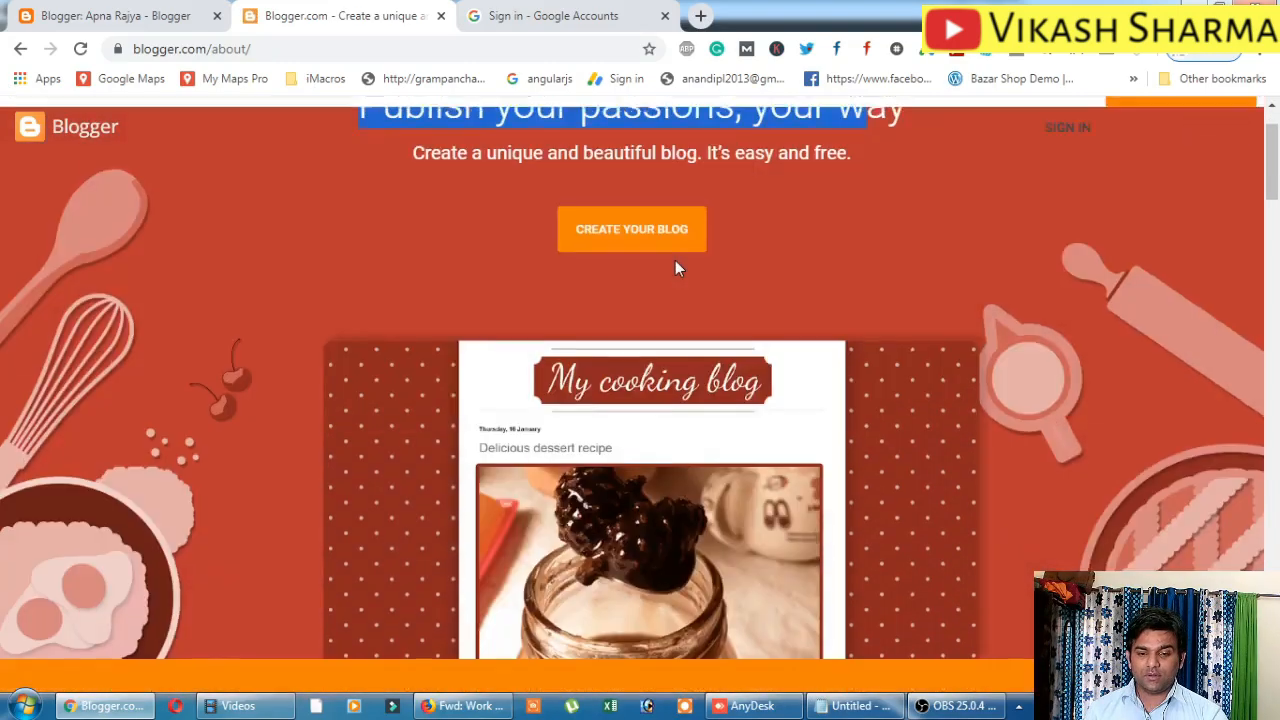
click(605, 231)
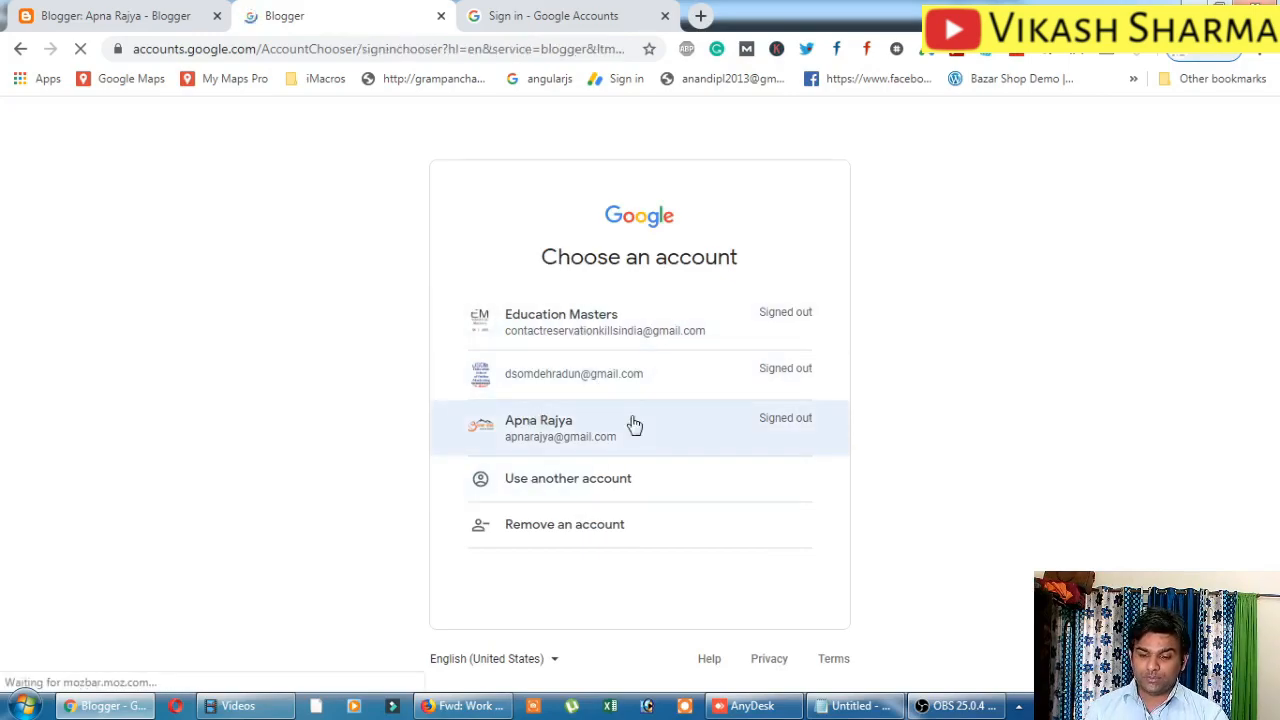
Sign back in with the chosen account using its saved password.
click(522, 442)
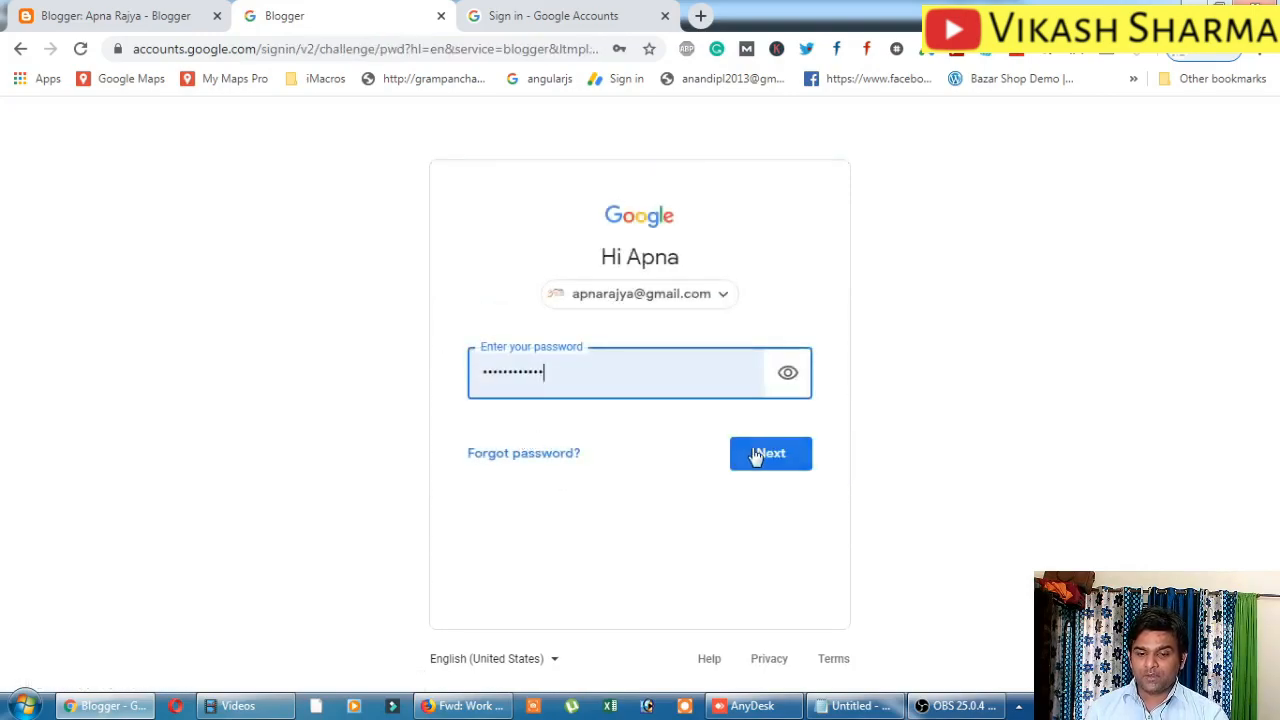
click(755, 452)
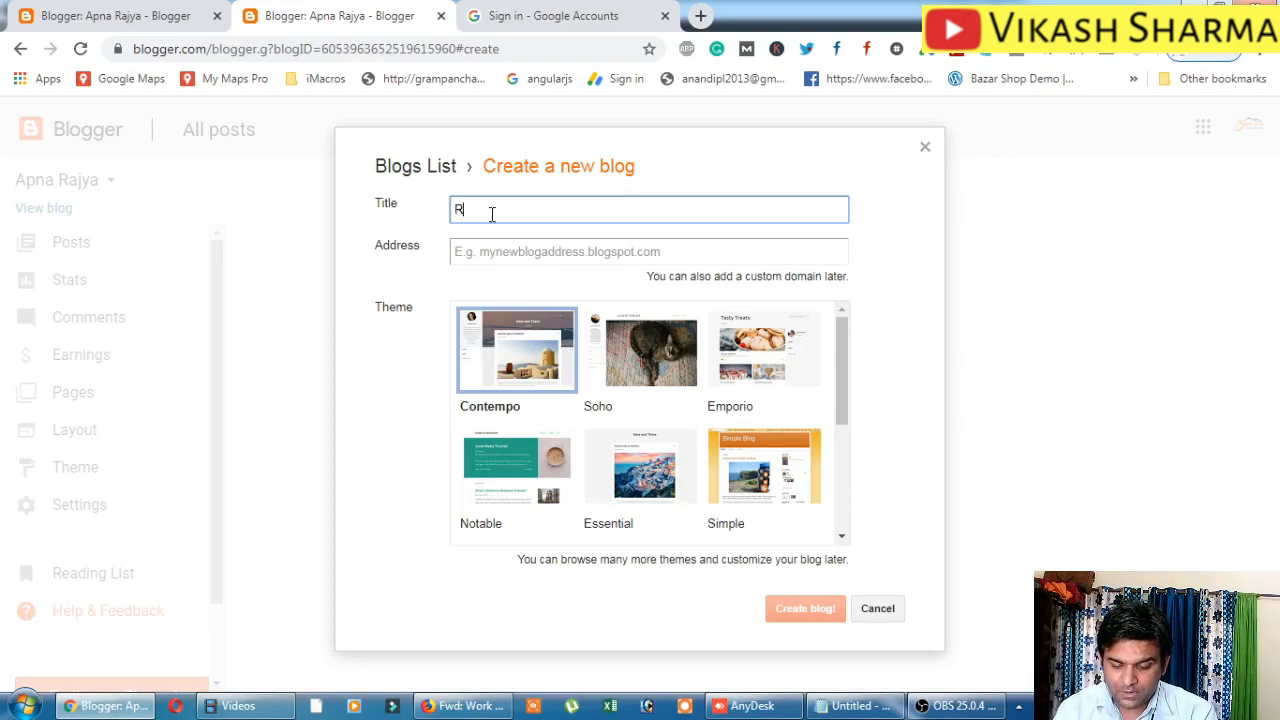
Enter the blog title and choose the riyacookingclasses.blogspot.com address suggestion.
text(Cuo)
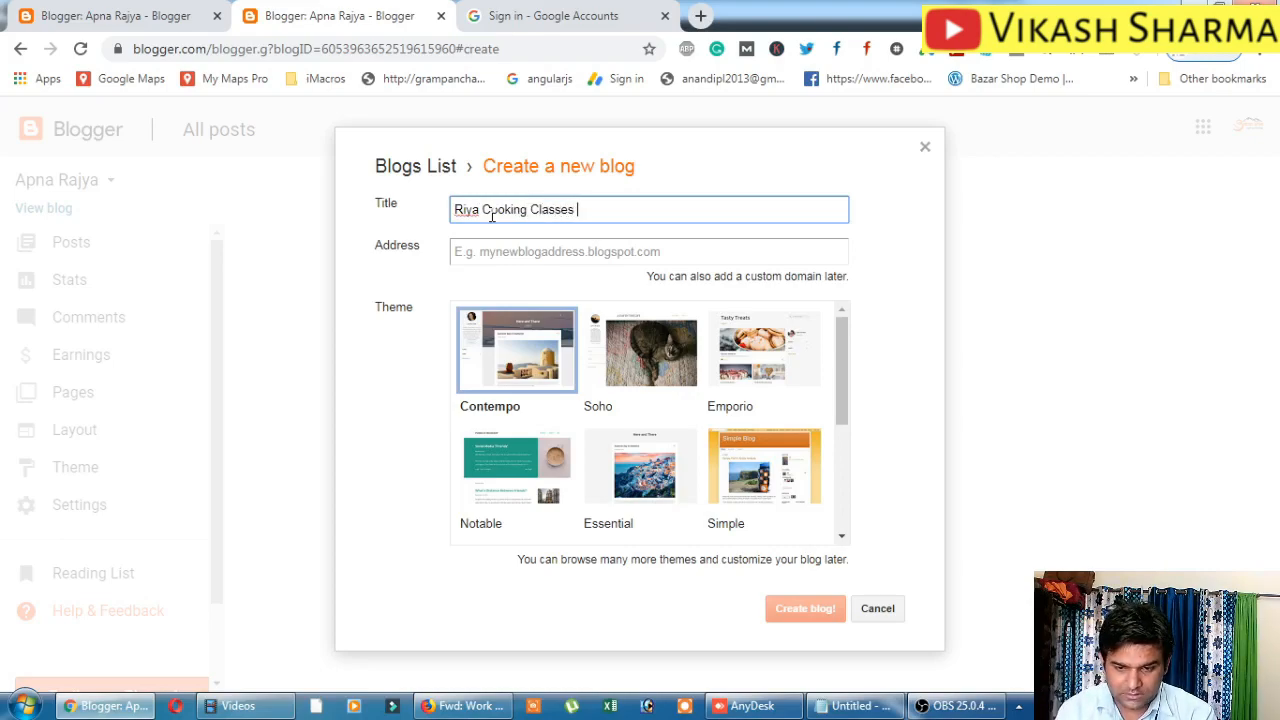
text(Dehd)
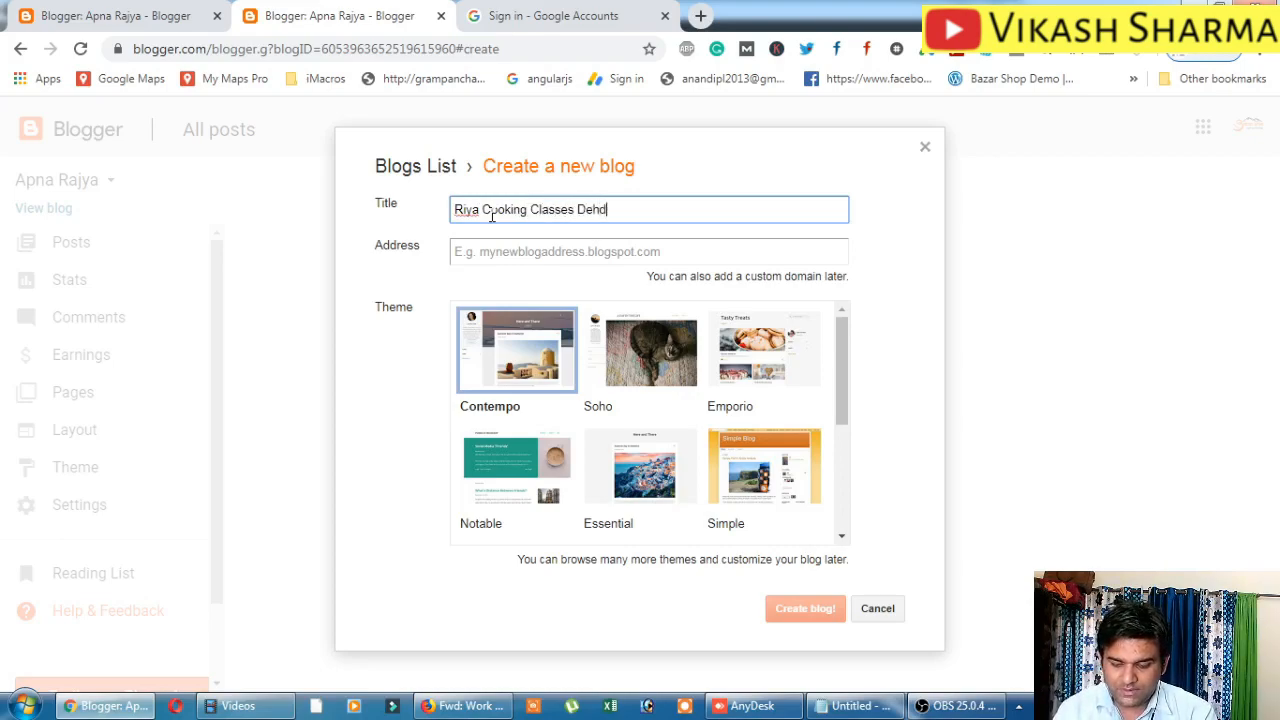
text(adun)
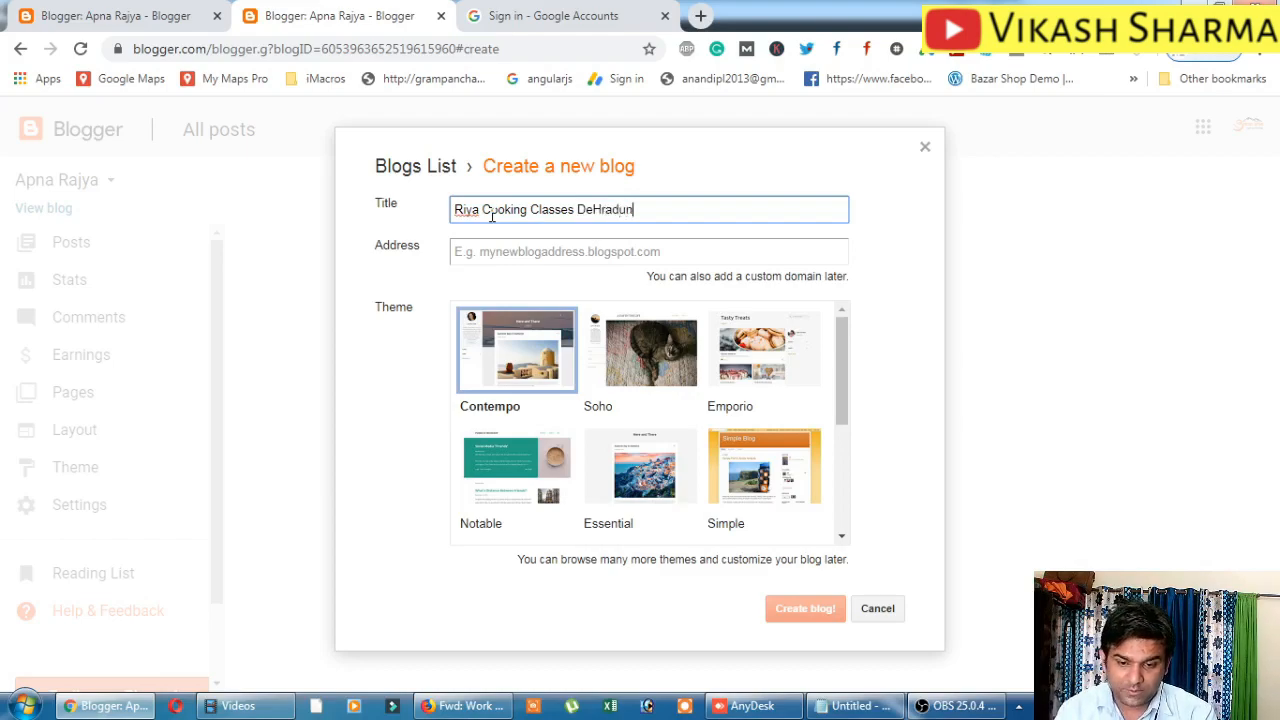
key(BackSpace)
key(BackSpace)
key(BackSpace)
key(BackSpace)
key(BackSpace)
key(BackSpace)
key(BackSpace)
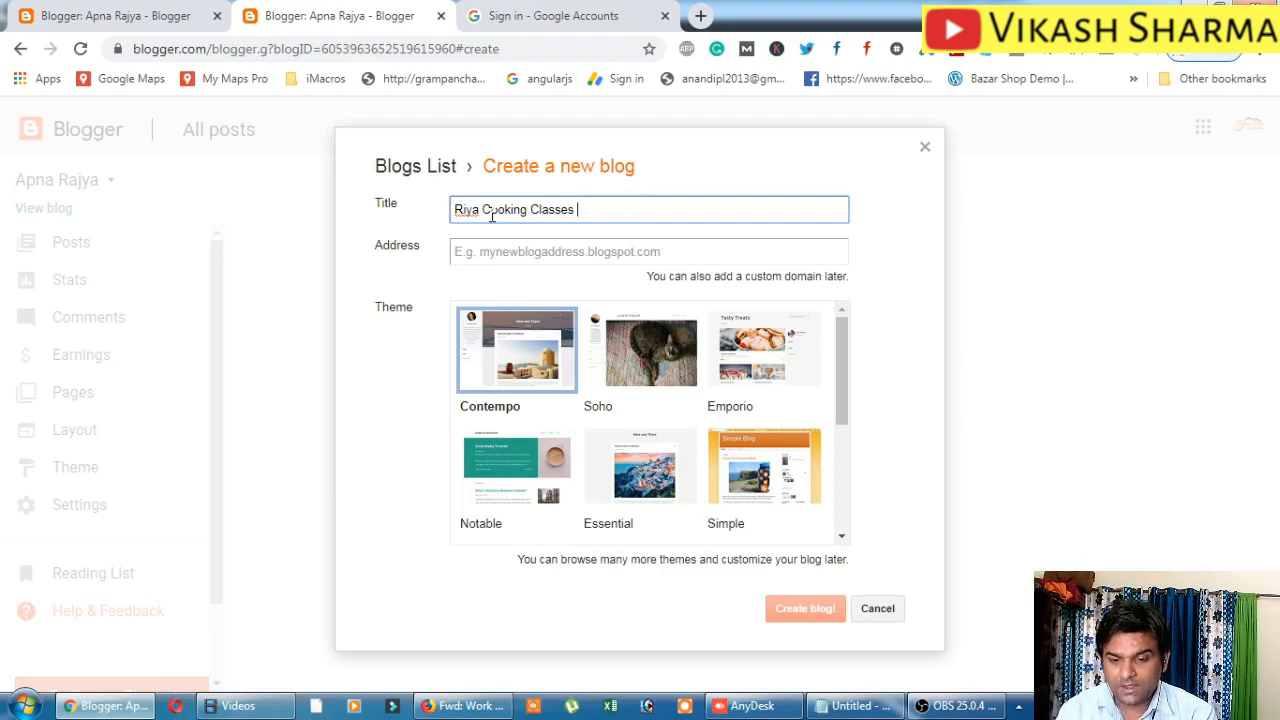
click(497, 253)
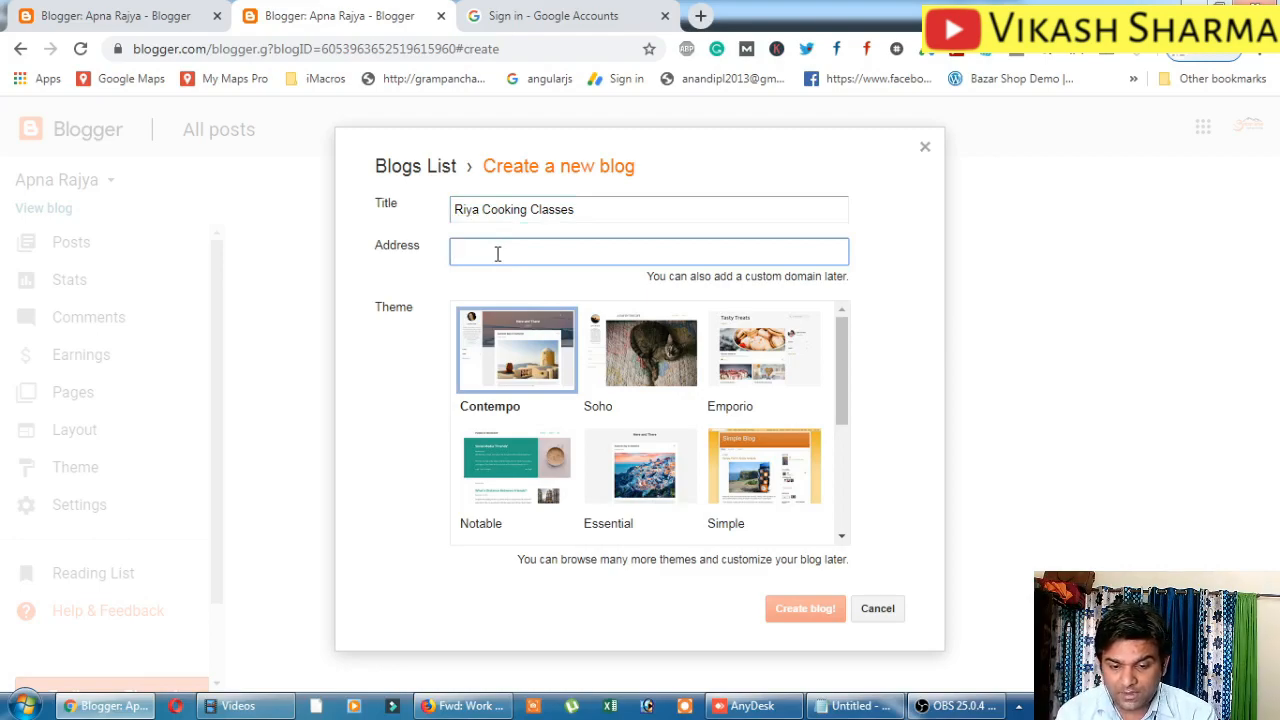
text(riya)
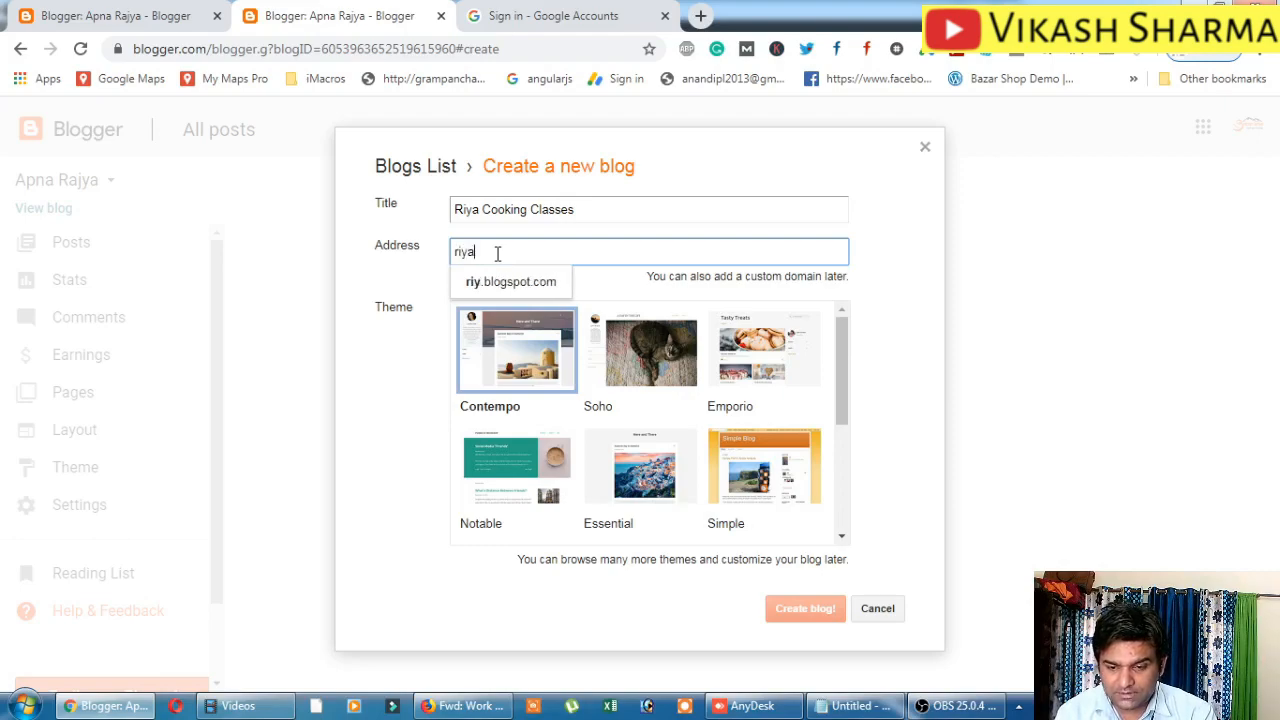
text(cook)
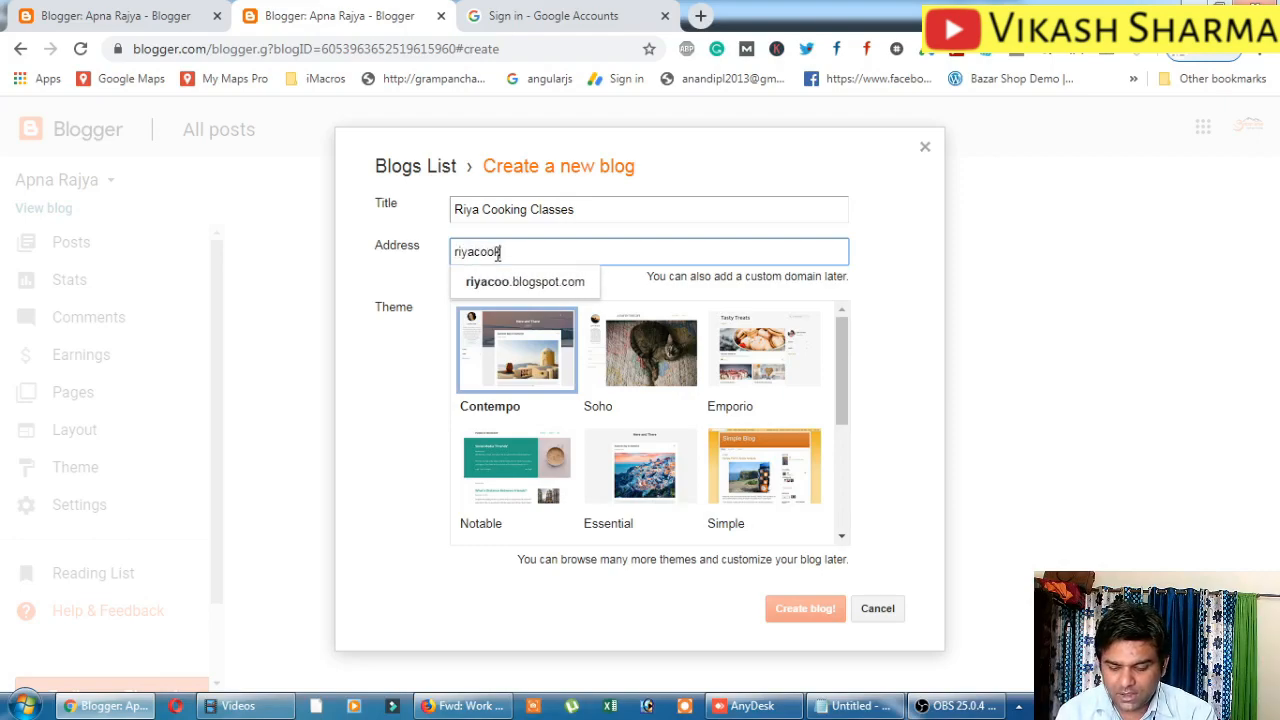
text(ingclasses)
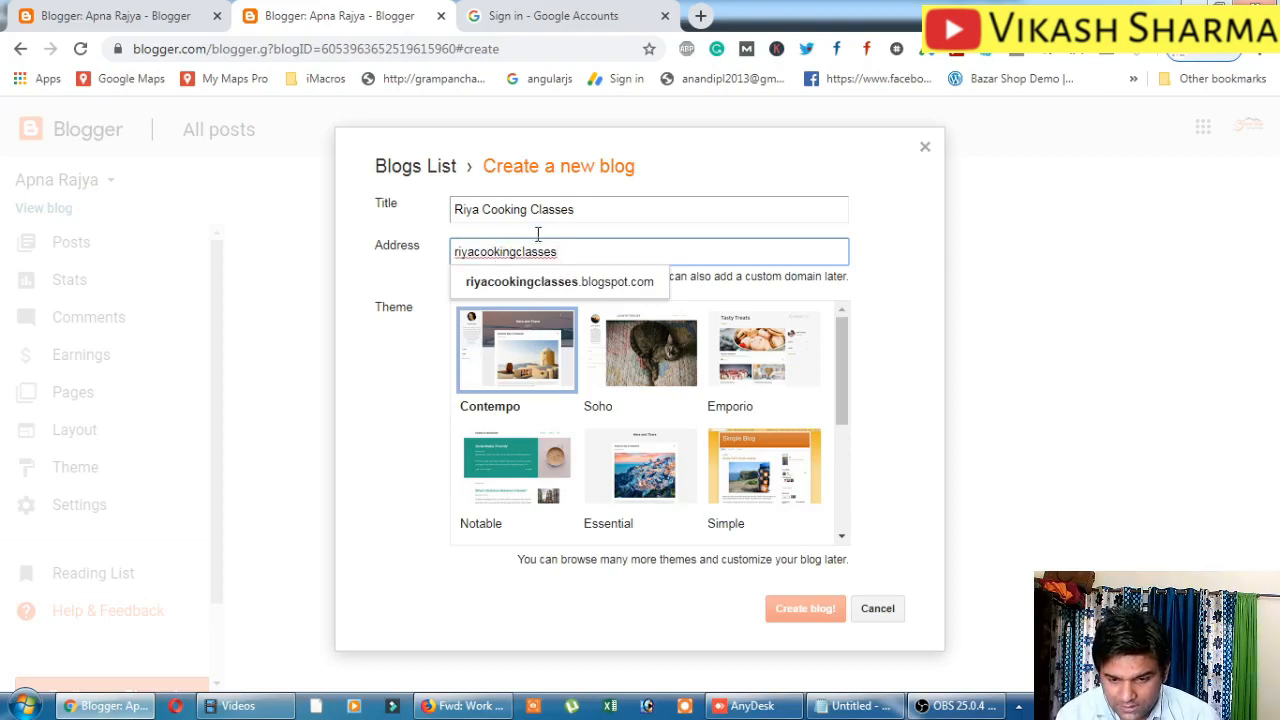
click(582, 290)
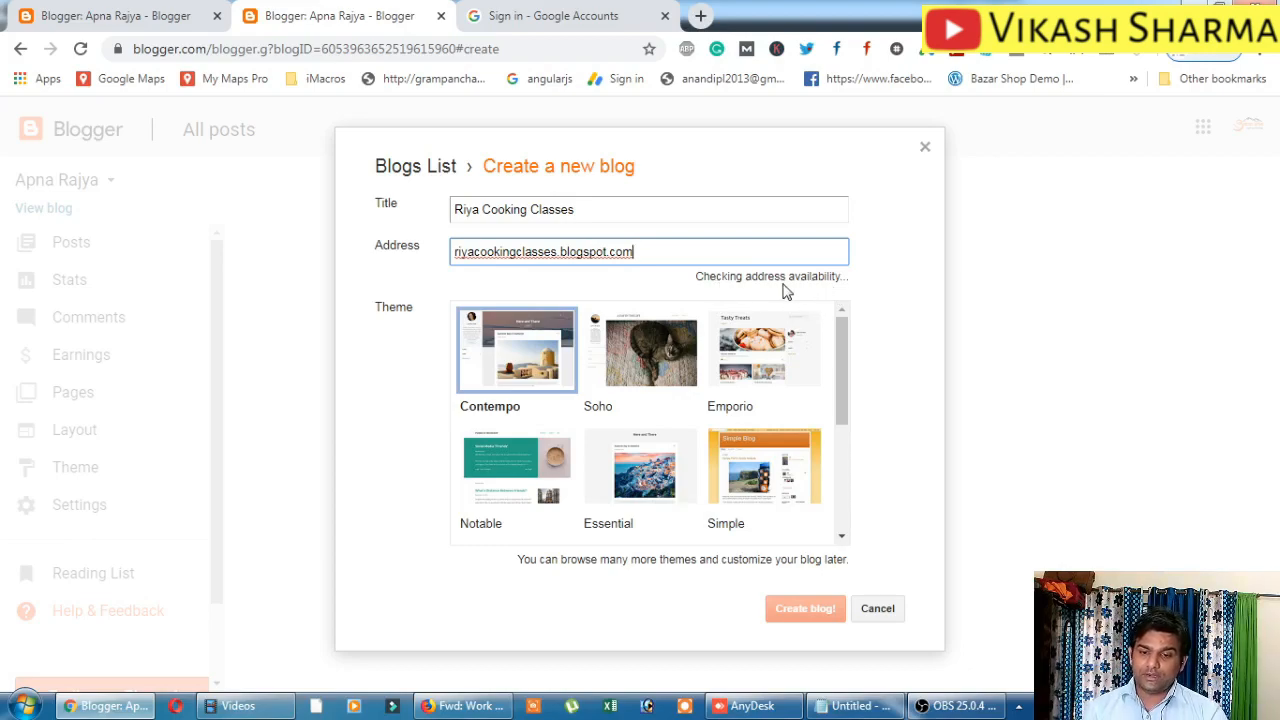
Pick the Notable theme after briefly trying Essential, then select the title text for replacement.
click(384, 317)
drag(417, 303, 396, 293)
click(366, 302)
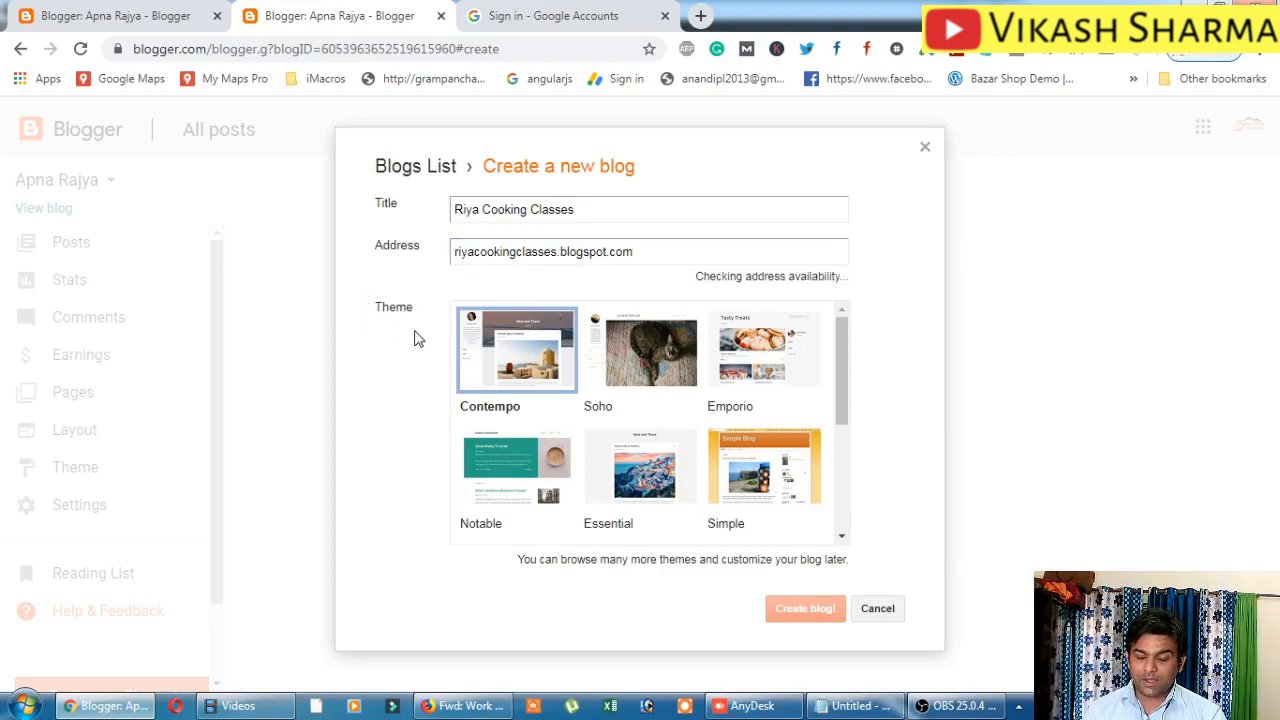
scroll(668, 445, down, 3)
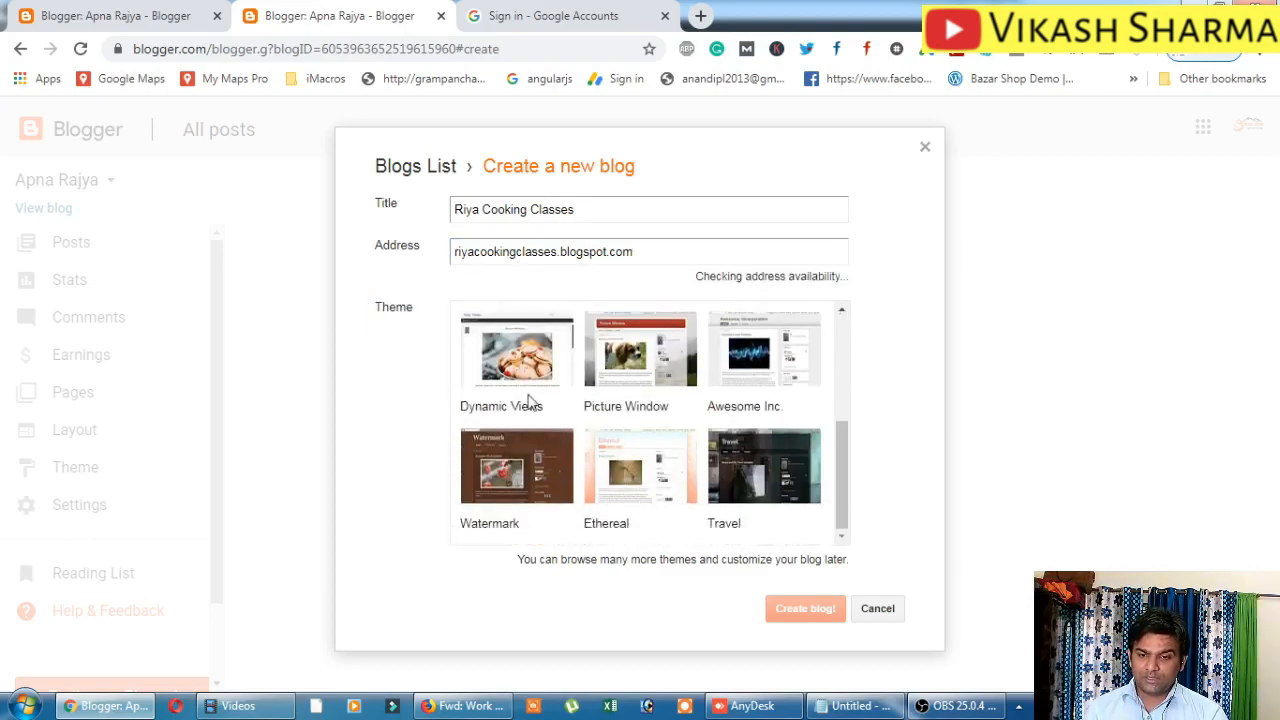
scroll(665, 455, up, 1)
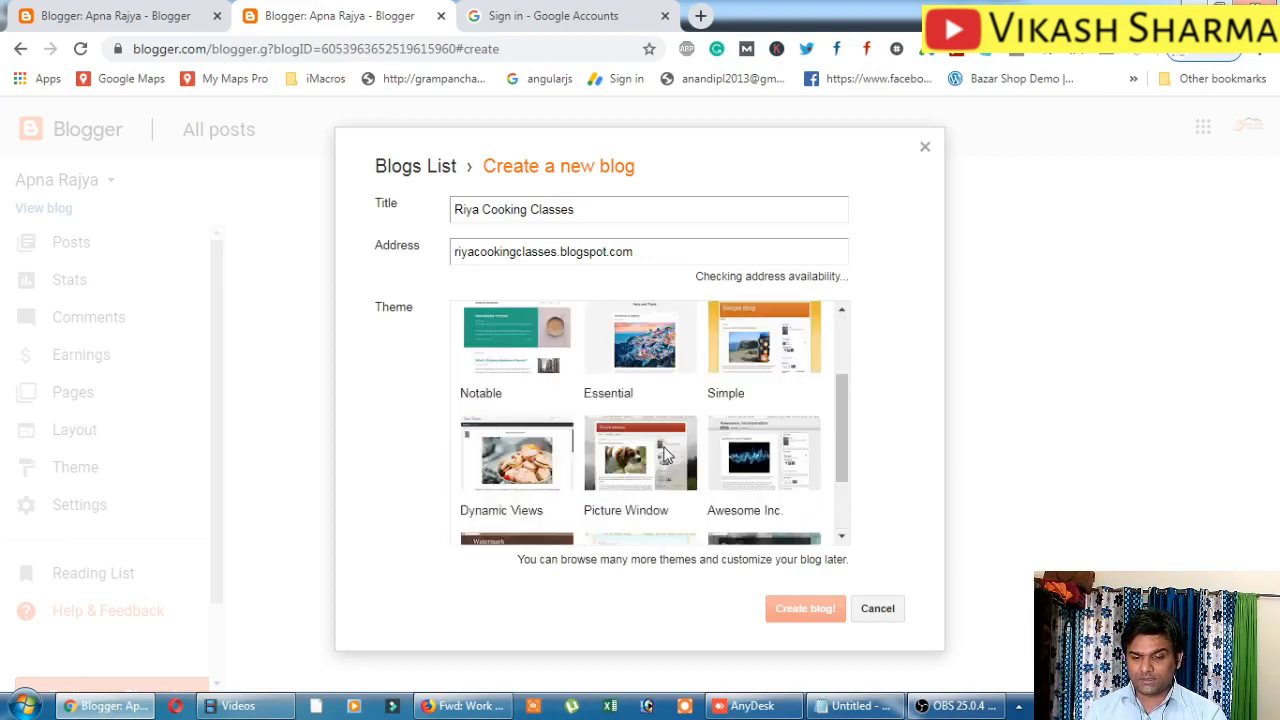
scroll(665, 455, up, 1)
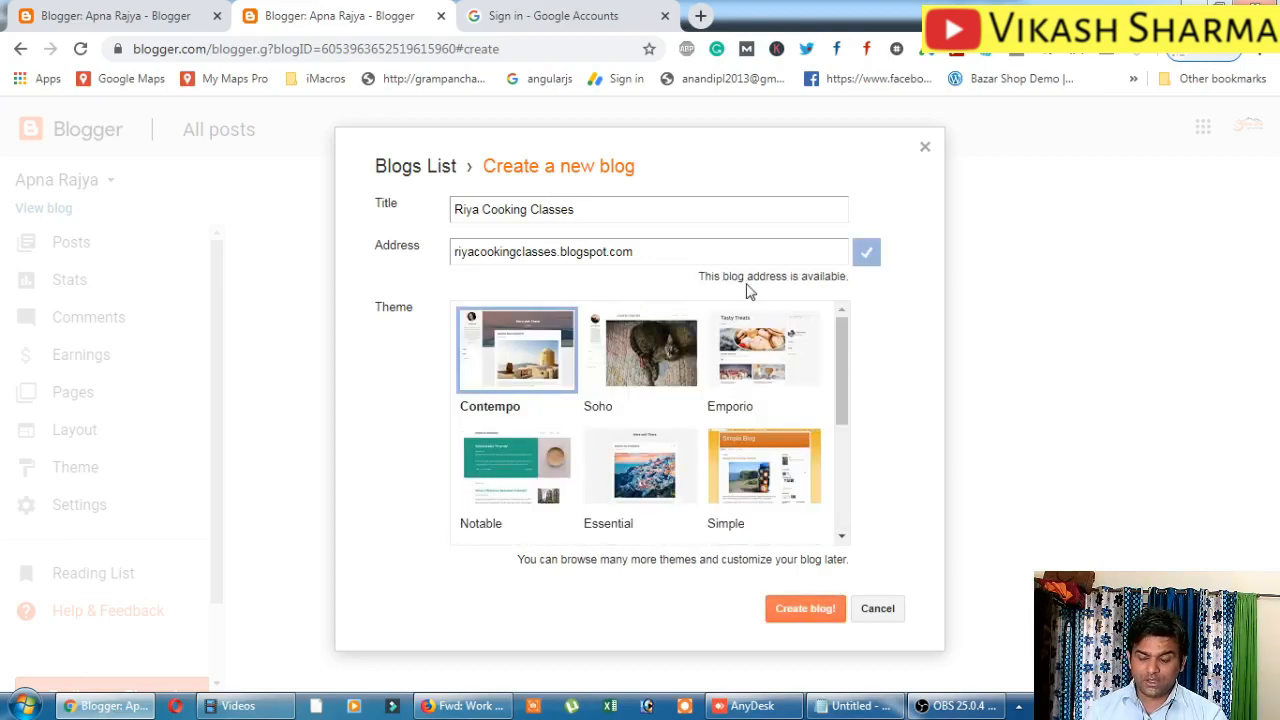
click(545, 470)
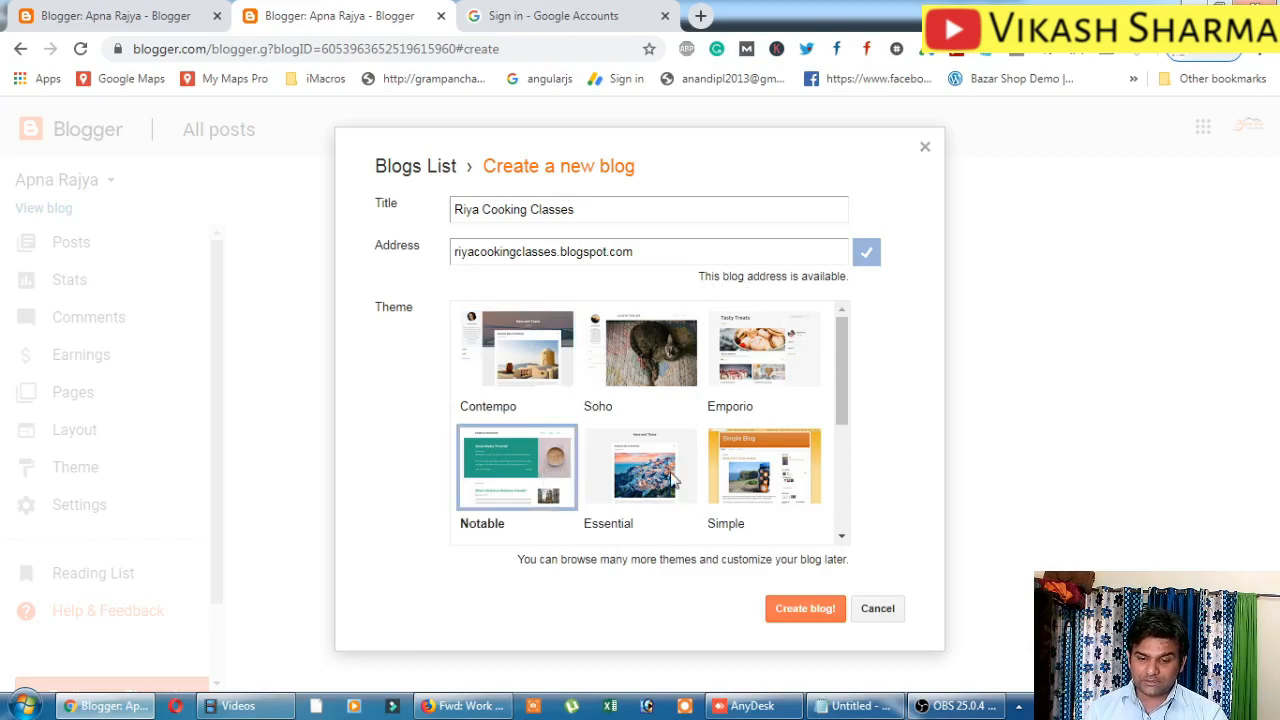
click(672, 482)
click(545, 451)
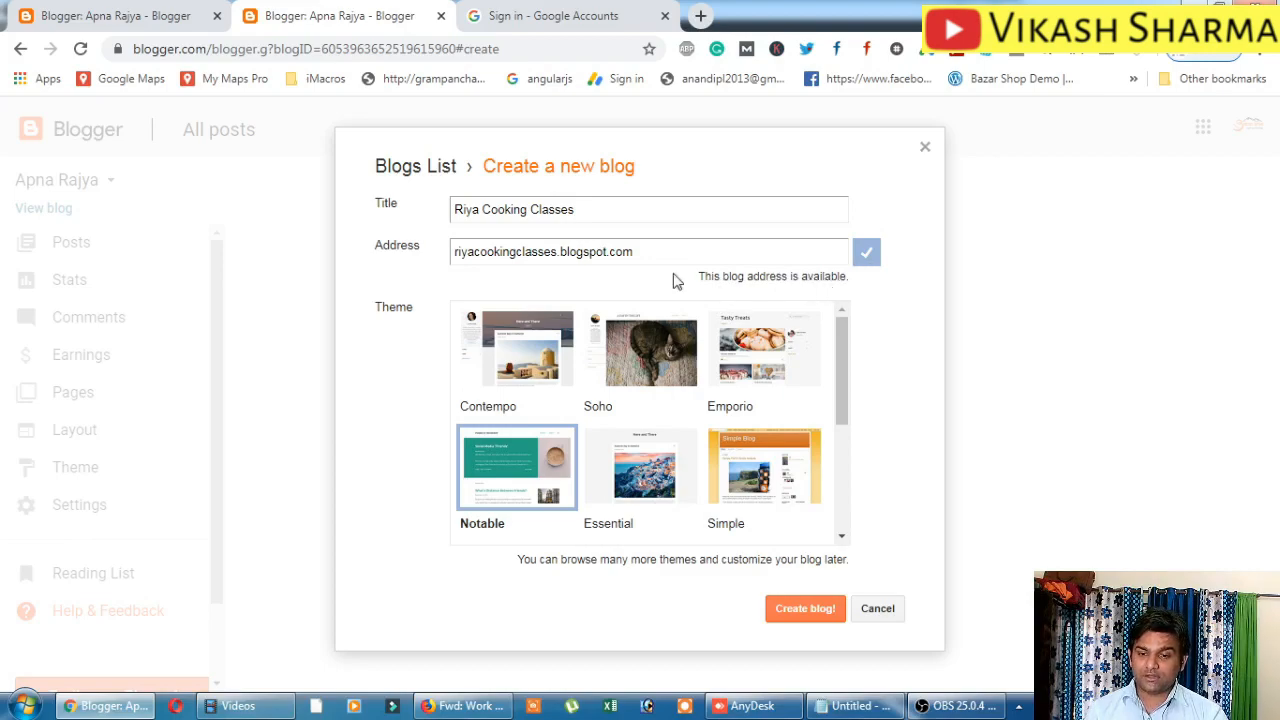
drag(591, 209, 304, 240)
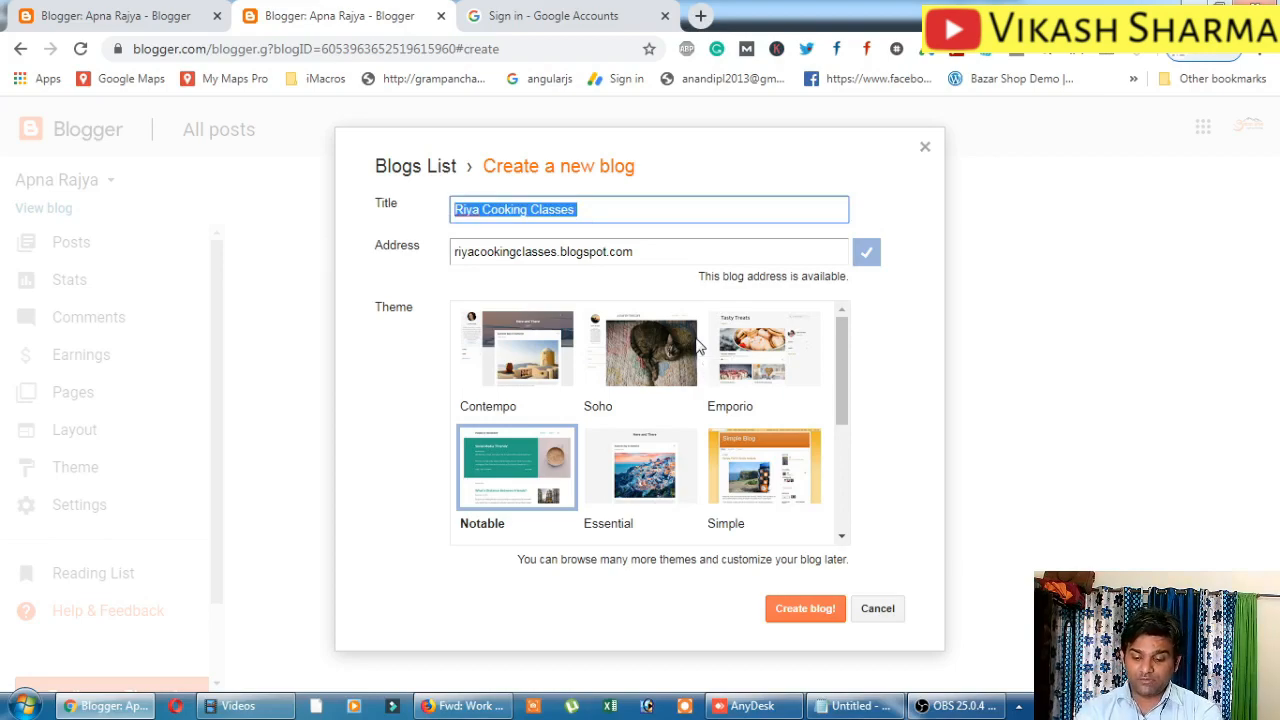
Type a new title and set the address to vikashfitnesstips.blogspot.com.
text(Viaks)
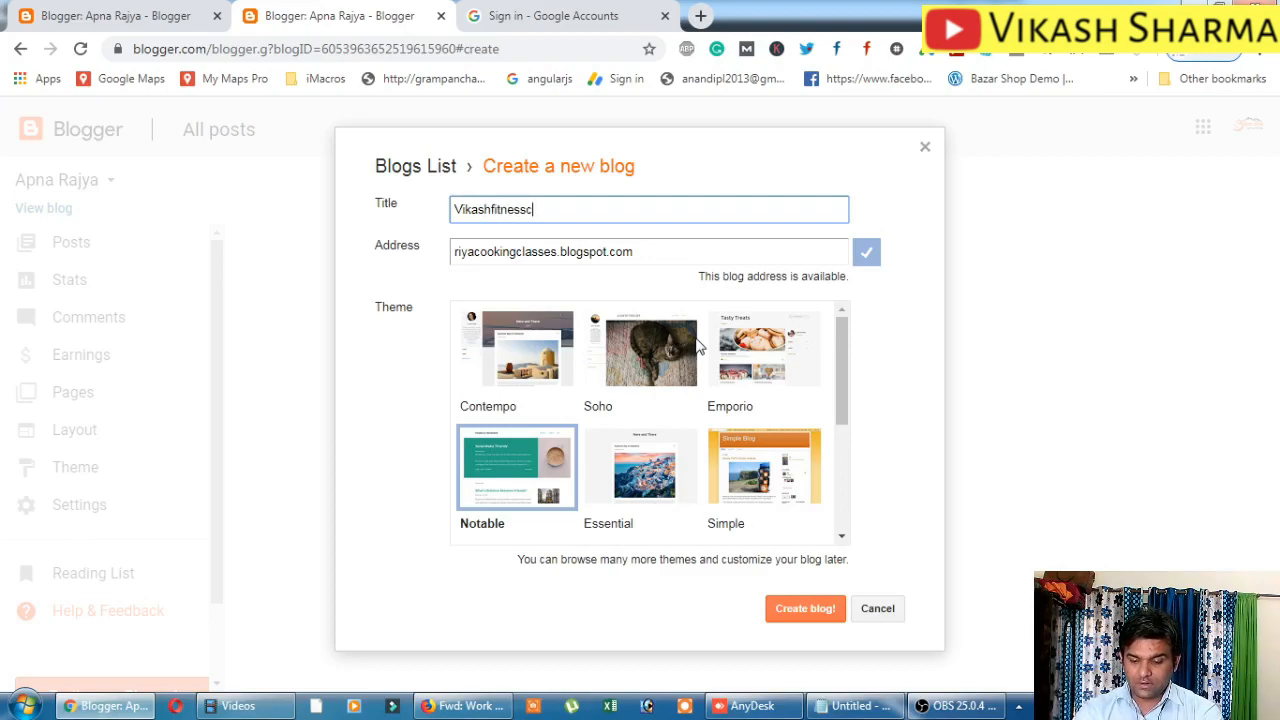
key(BackSpace)
key(BackSpace)
key(BackSpace)
key(BackSpace)
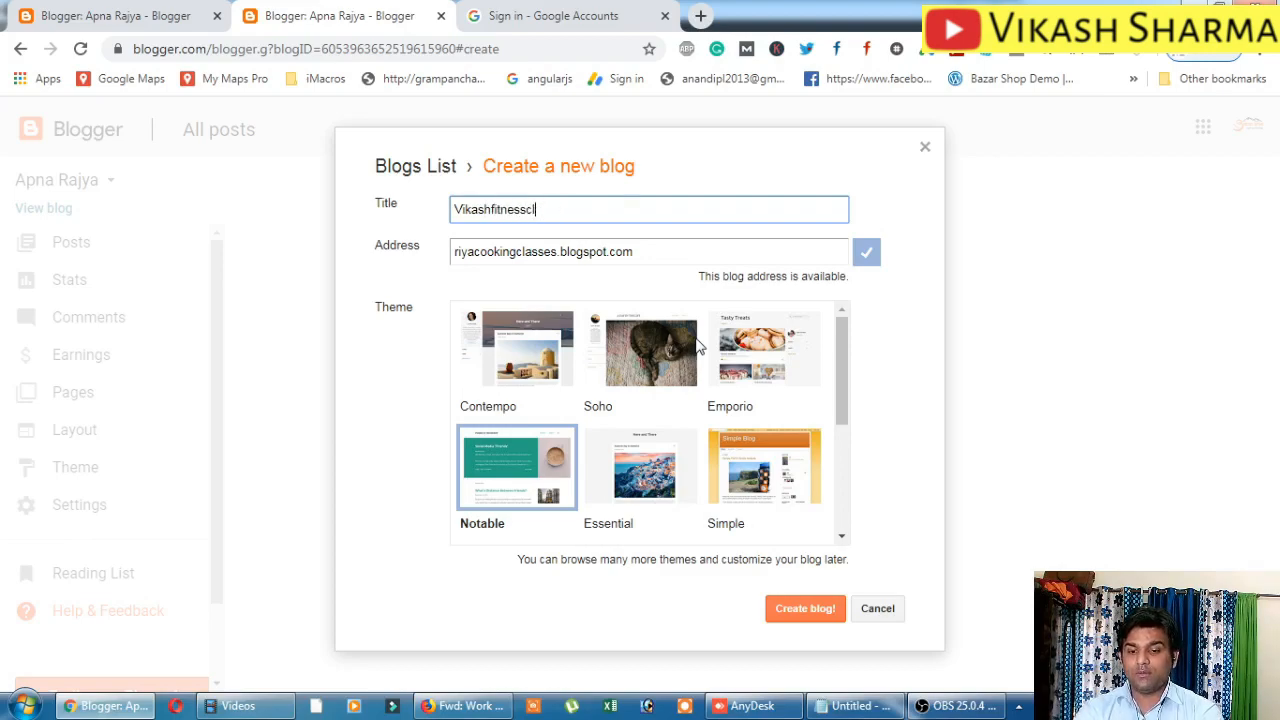
text(tips)
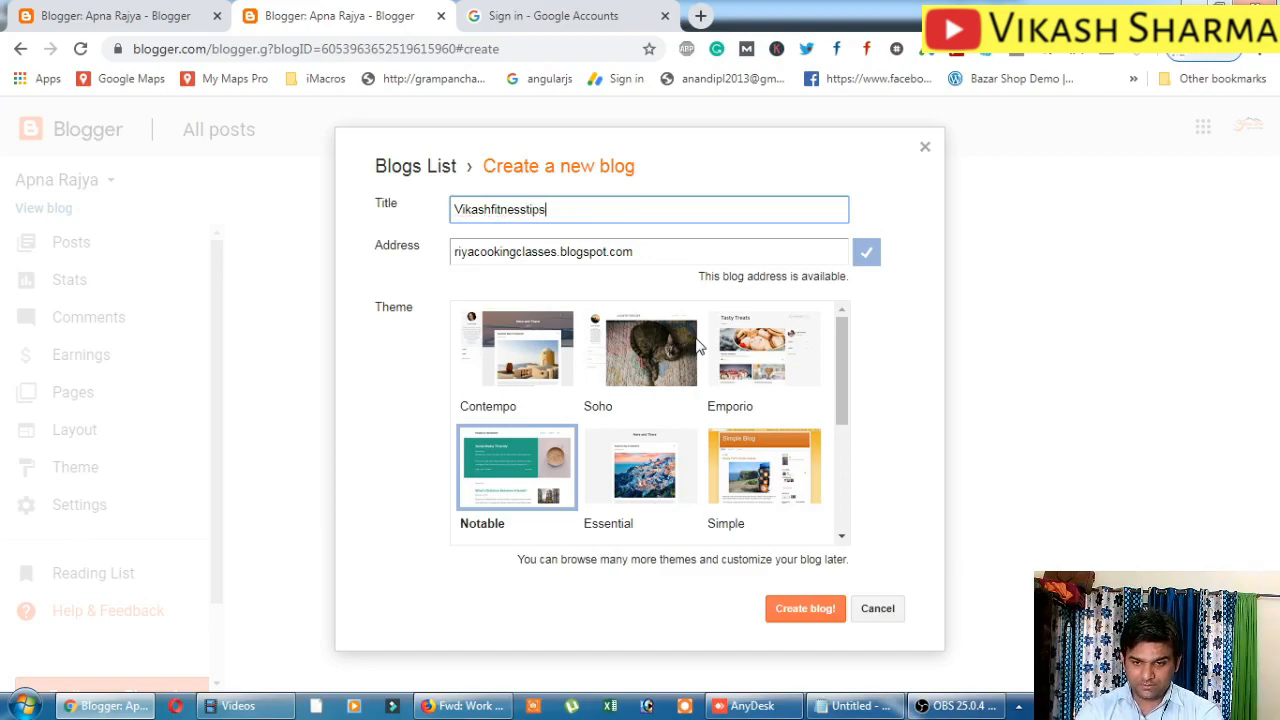
key(Tab)
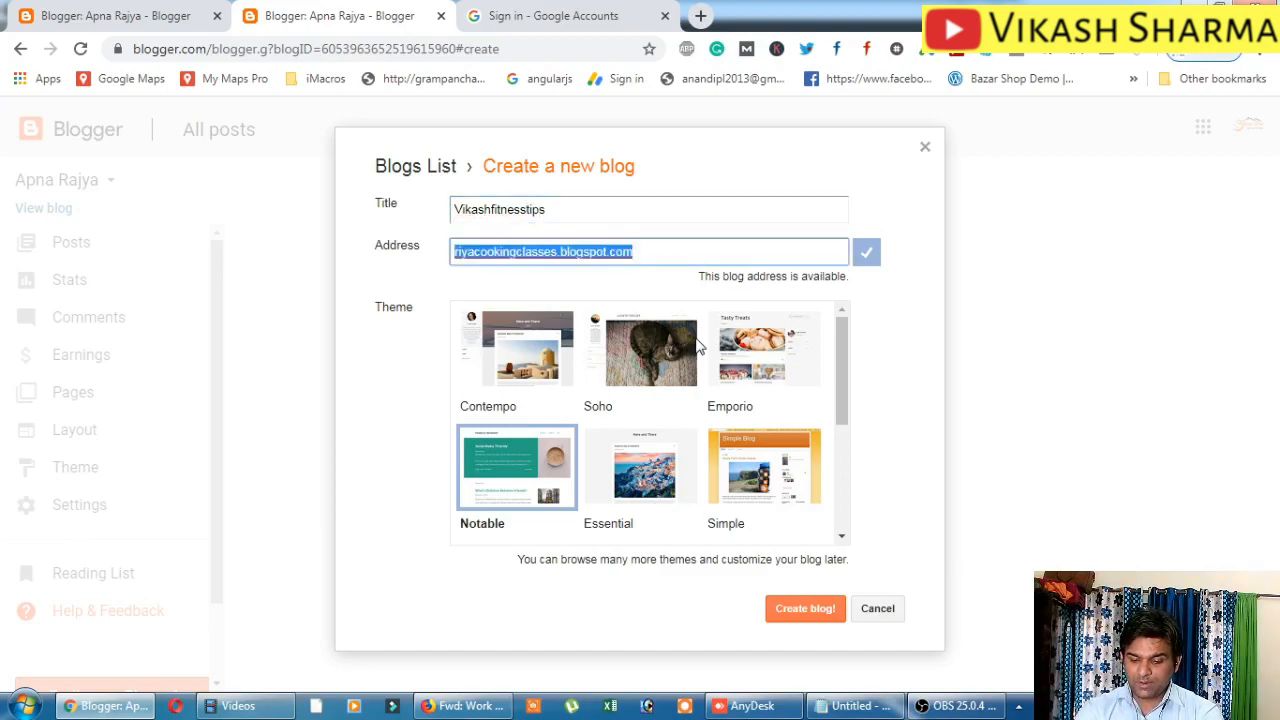
text(vikash)
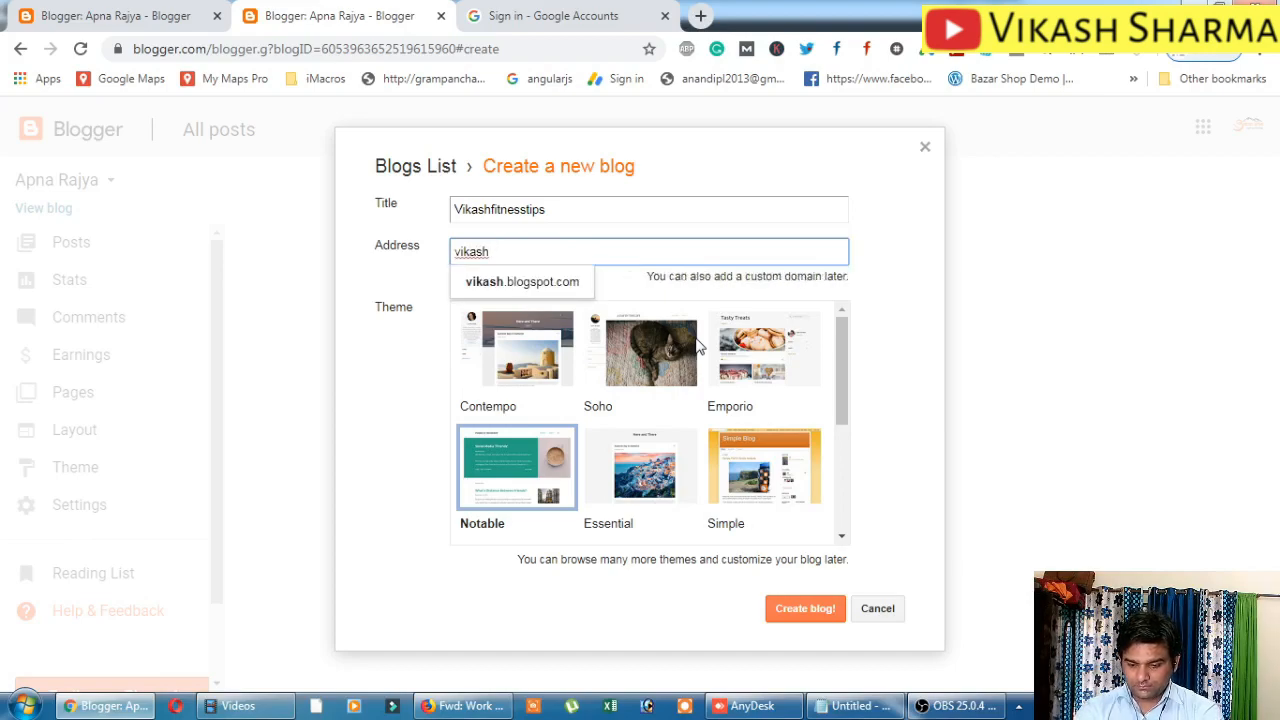
text(fitness)
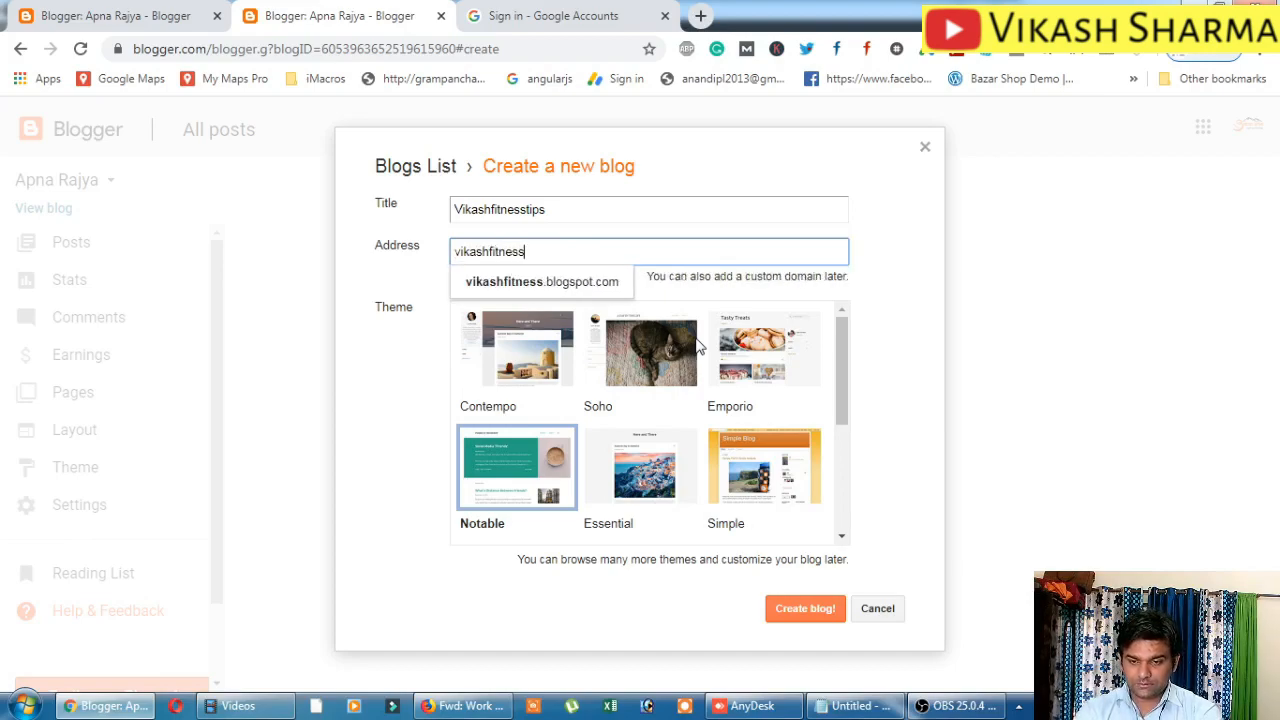
text(class)
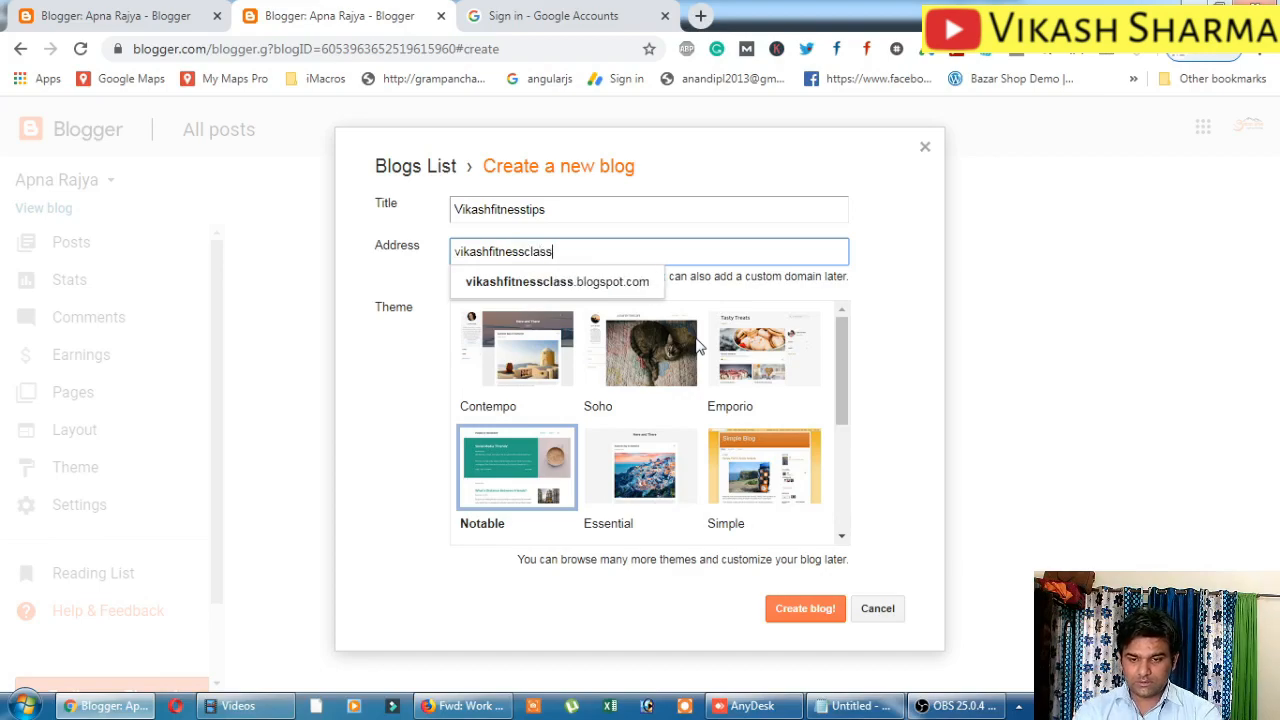
key(BackSpace)
key(BackSpace)
key(BackSpace)
key(BackSpace)
key(BackSpace)
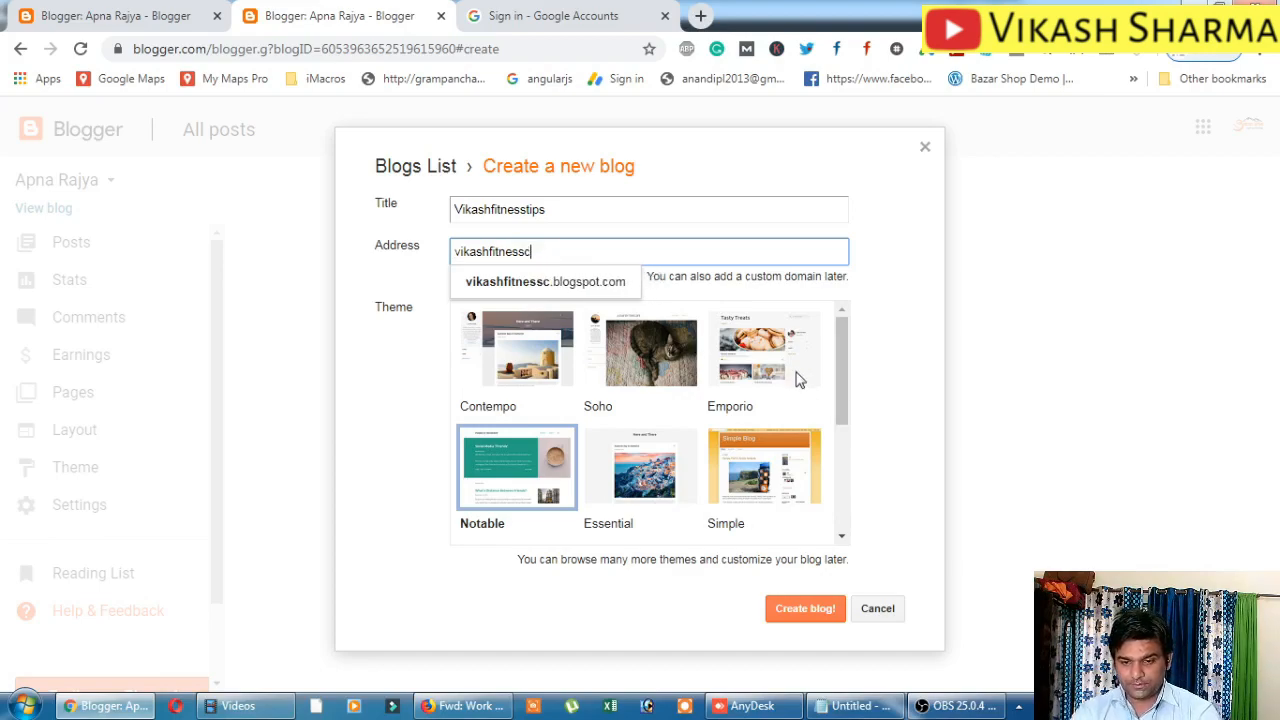
text(tips)
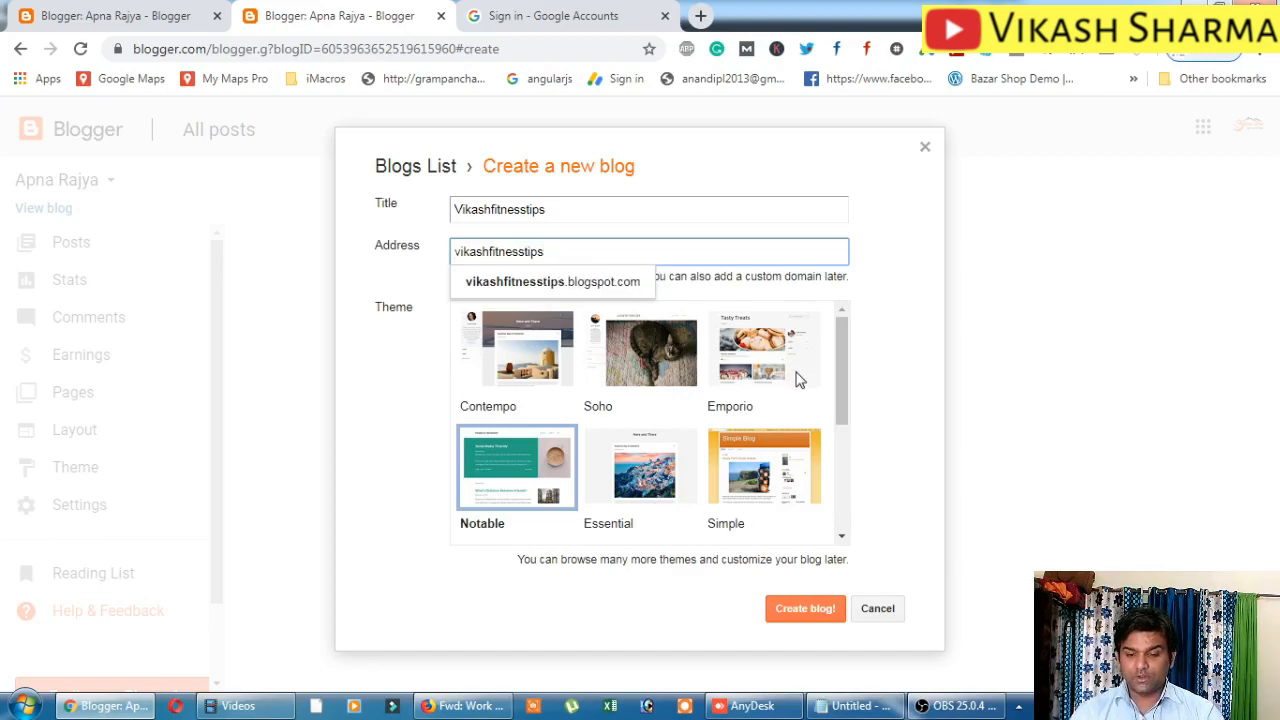
click(608, 286)
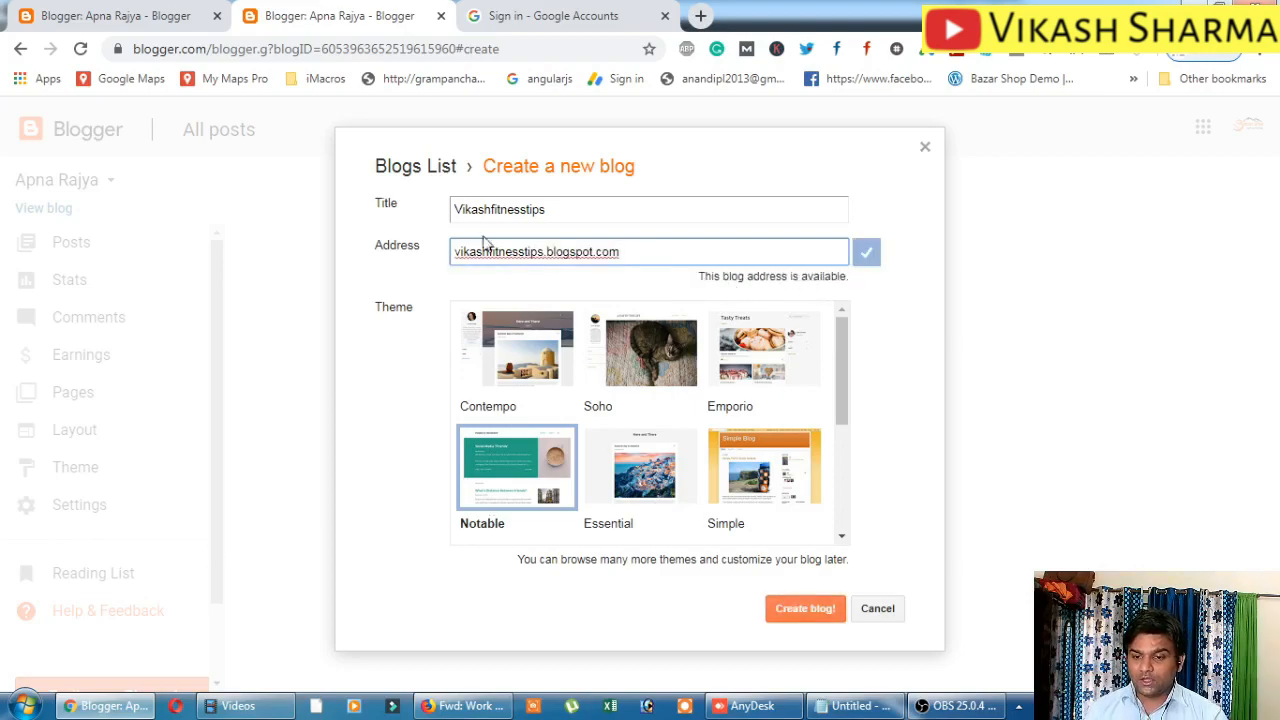
Correct the title to 'Vikash Fitness Tips' and create the blog.
click(743, 203)
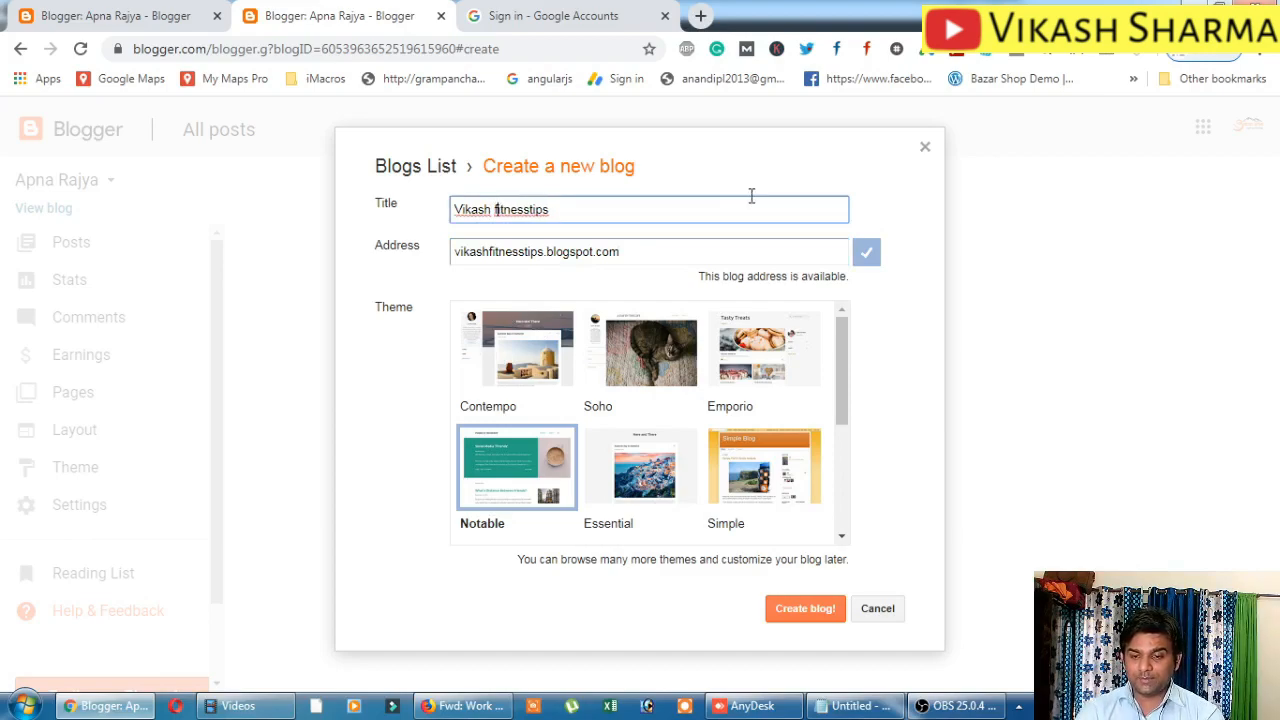
key(Delete)
text(F)
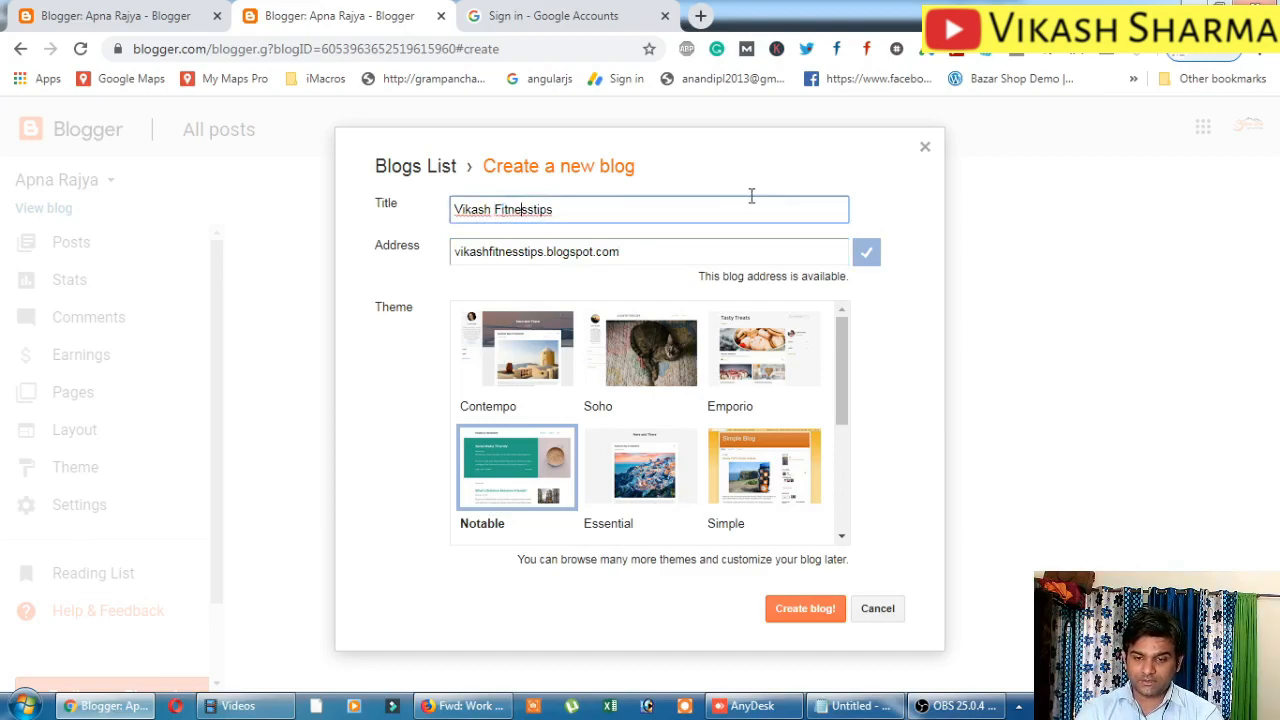
key(Delete)
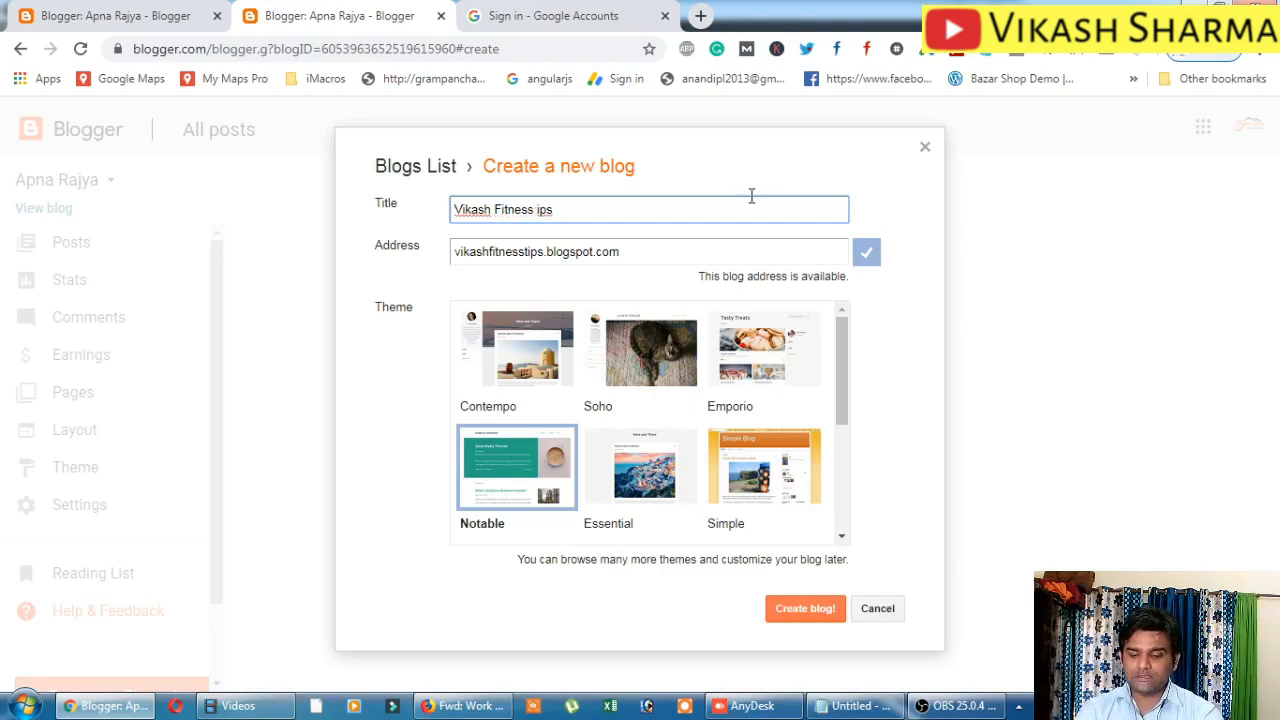
text(T)
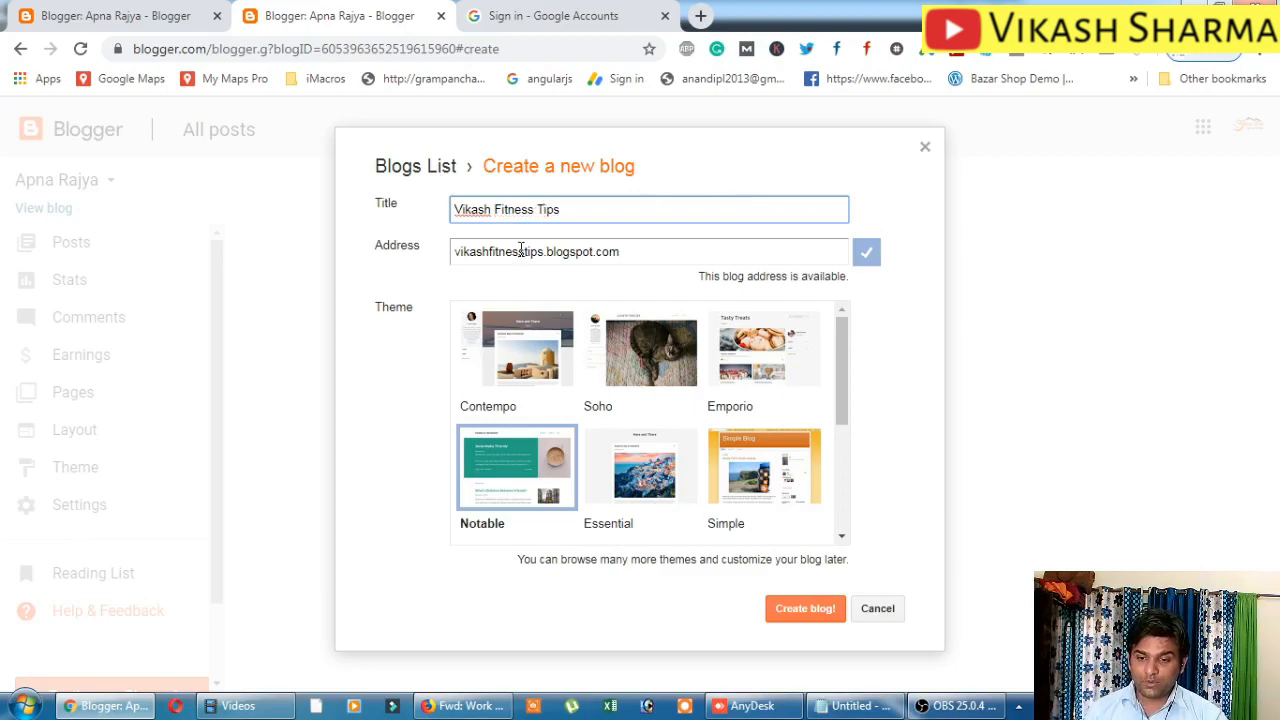
click(464, 255)
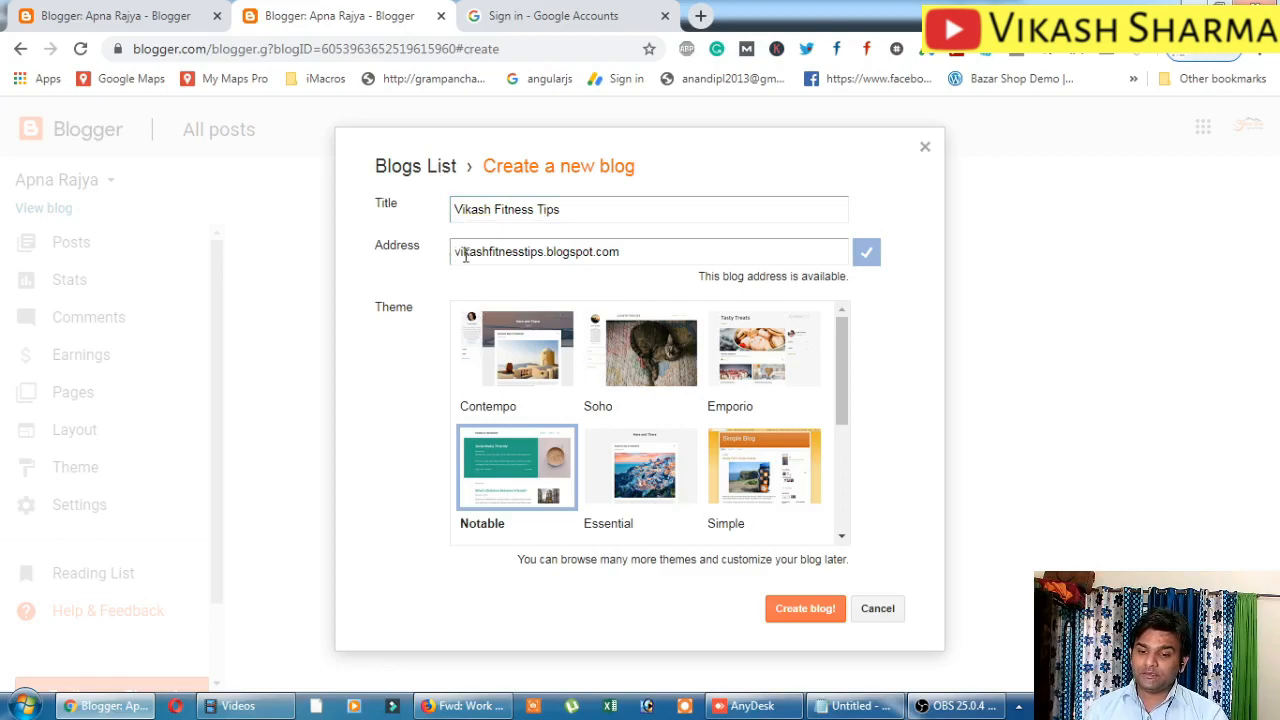
drag(542, 251, 456, 255)
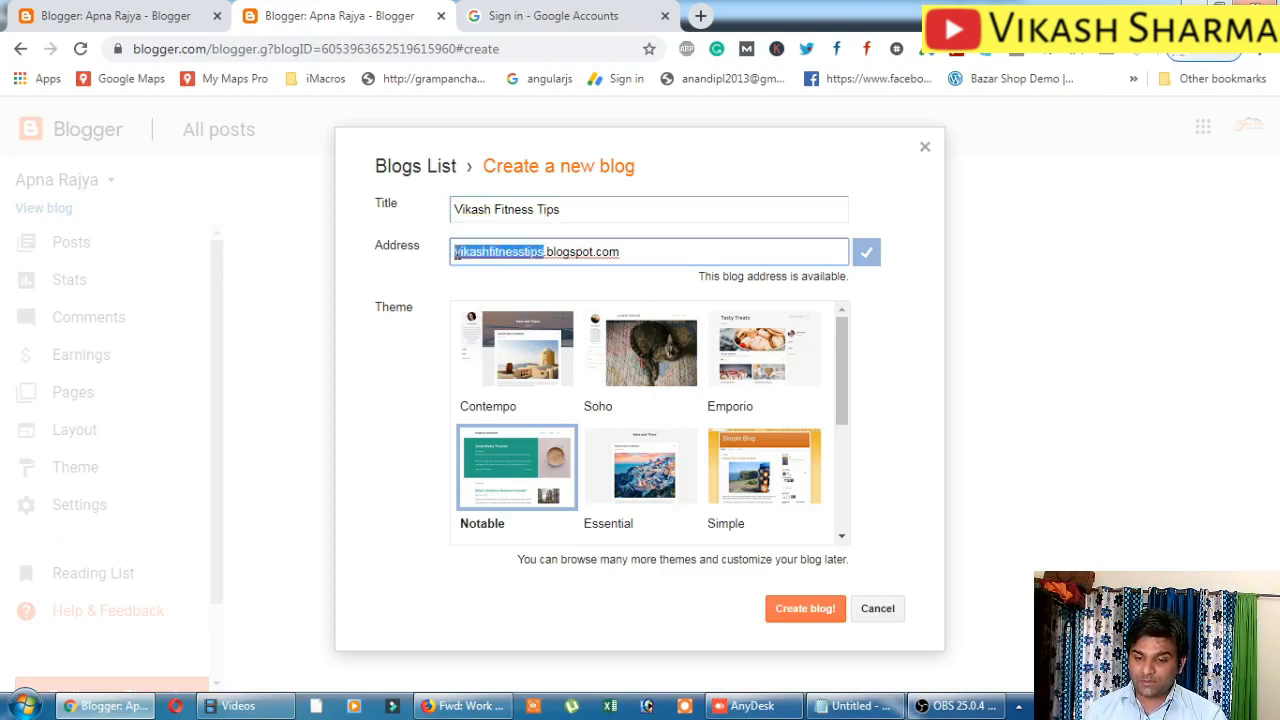
drag(456, 209, 565, 226)
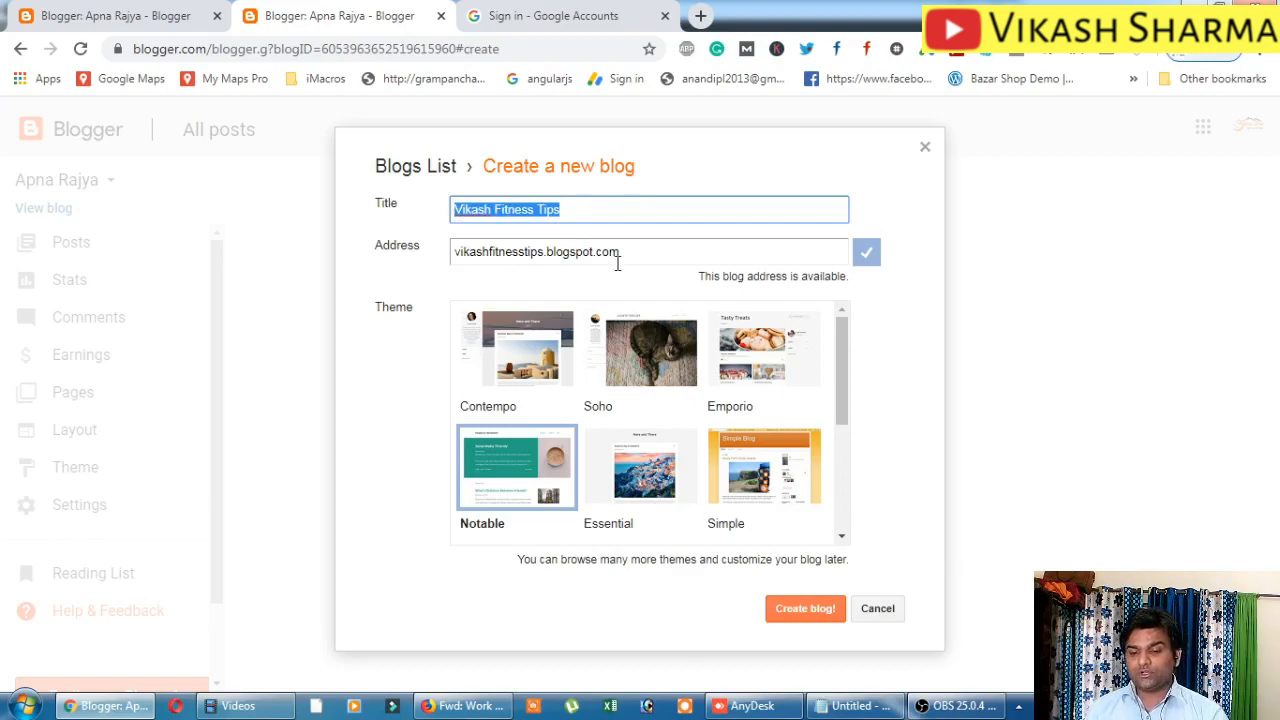
click(799, 612)
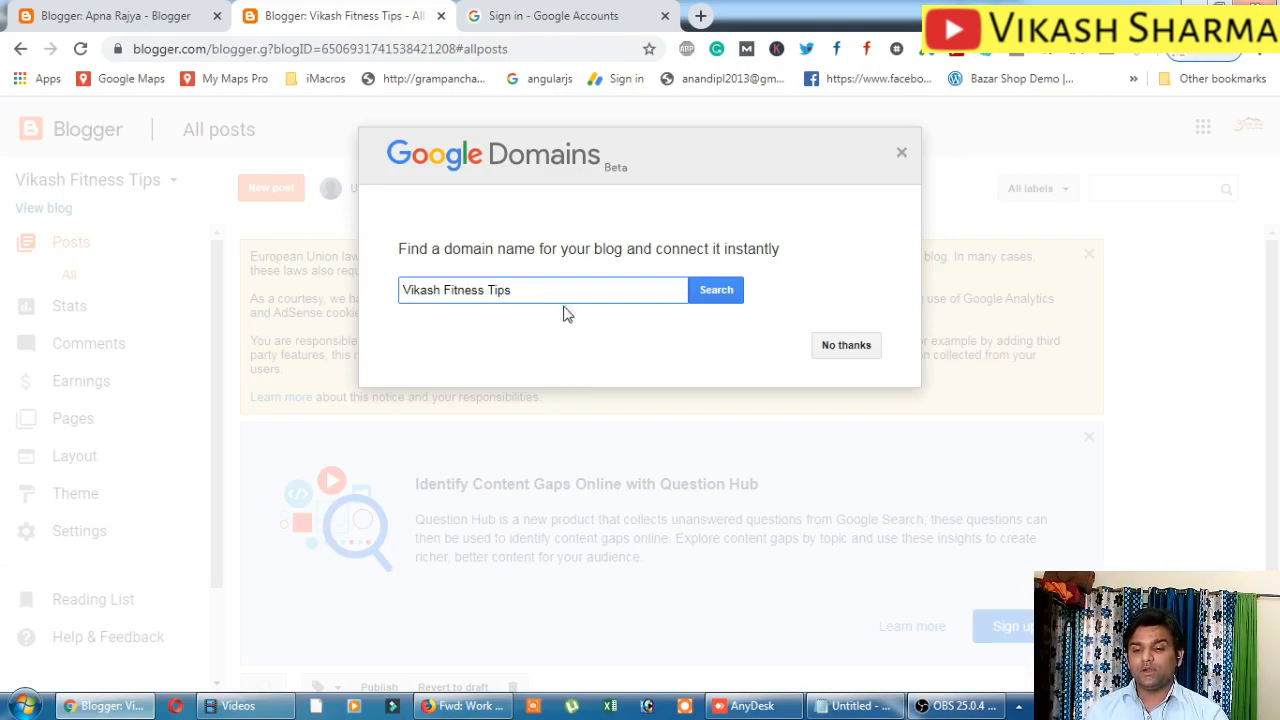
Decline the Google Domains offer with No thanks.
click(848, 357)
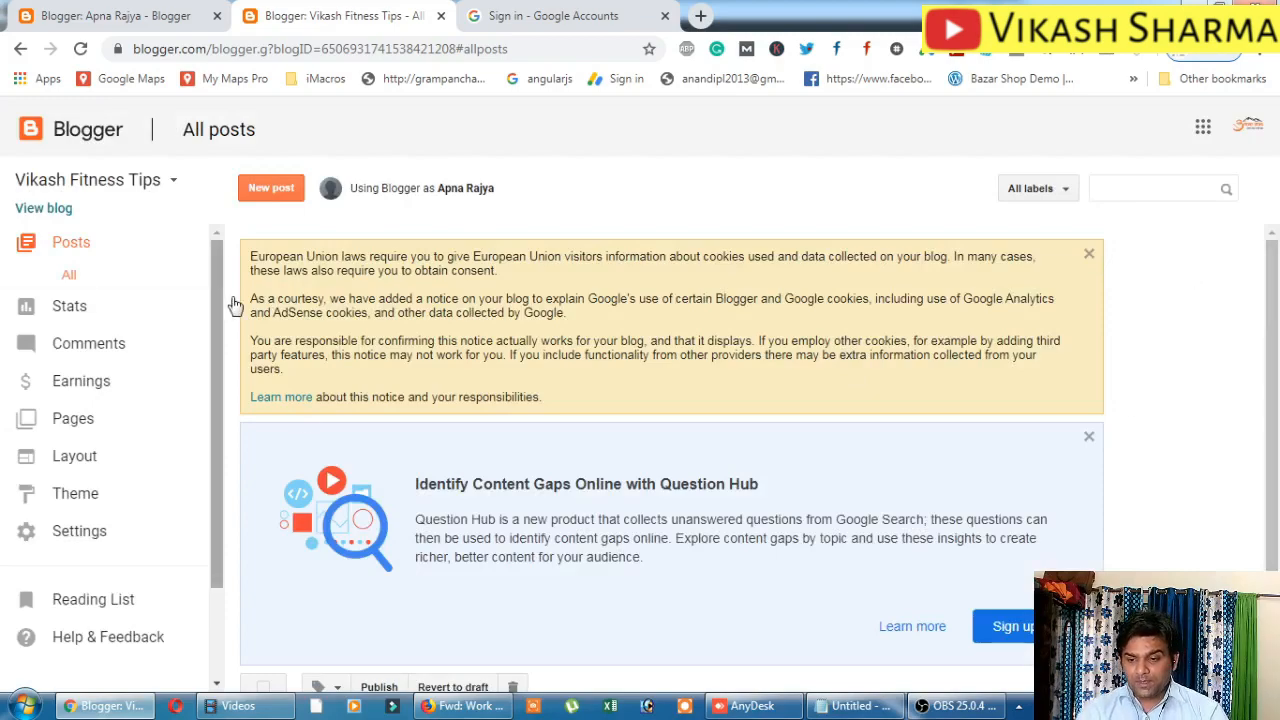
Dismiss the cookie notice and Question Hub card, then open the blog's Settings.
drag(314, 256, 718, 285)
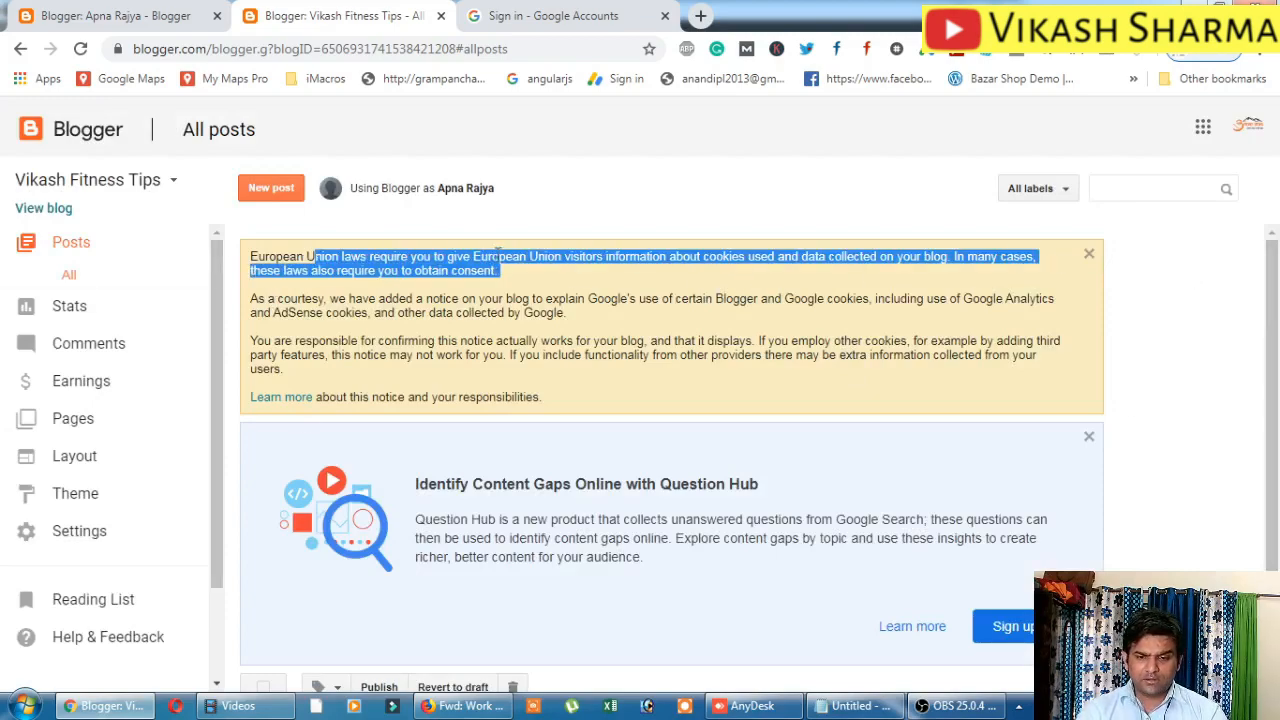
click(1090, 256)
click(1091, 261)
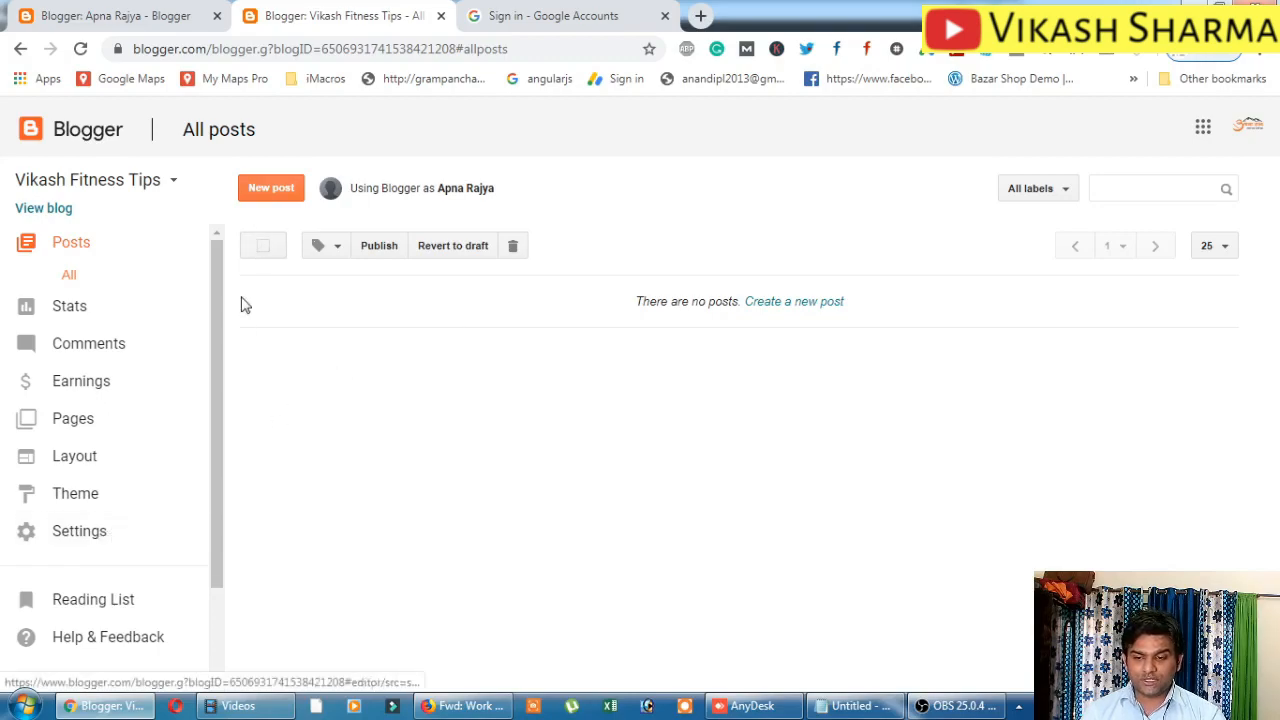
click(95, 533)
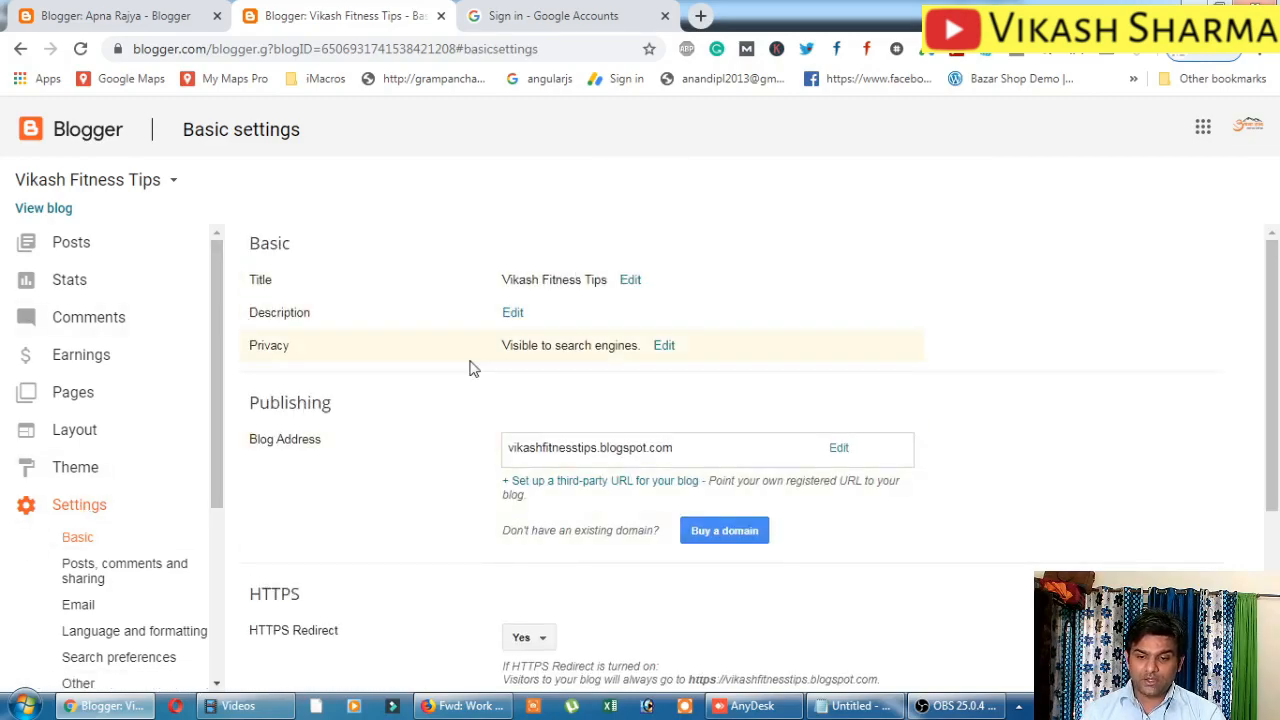
Edit the title, remove the added '& sugg' text, and save it as Vikash Fitness Tips.
click(630, 281)
click(679, 287)
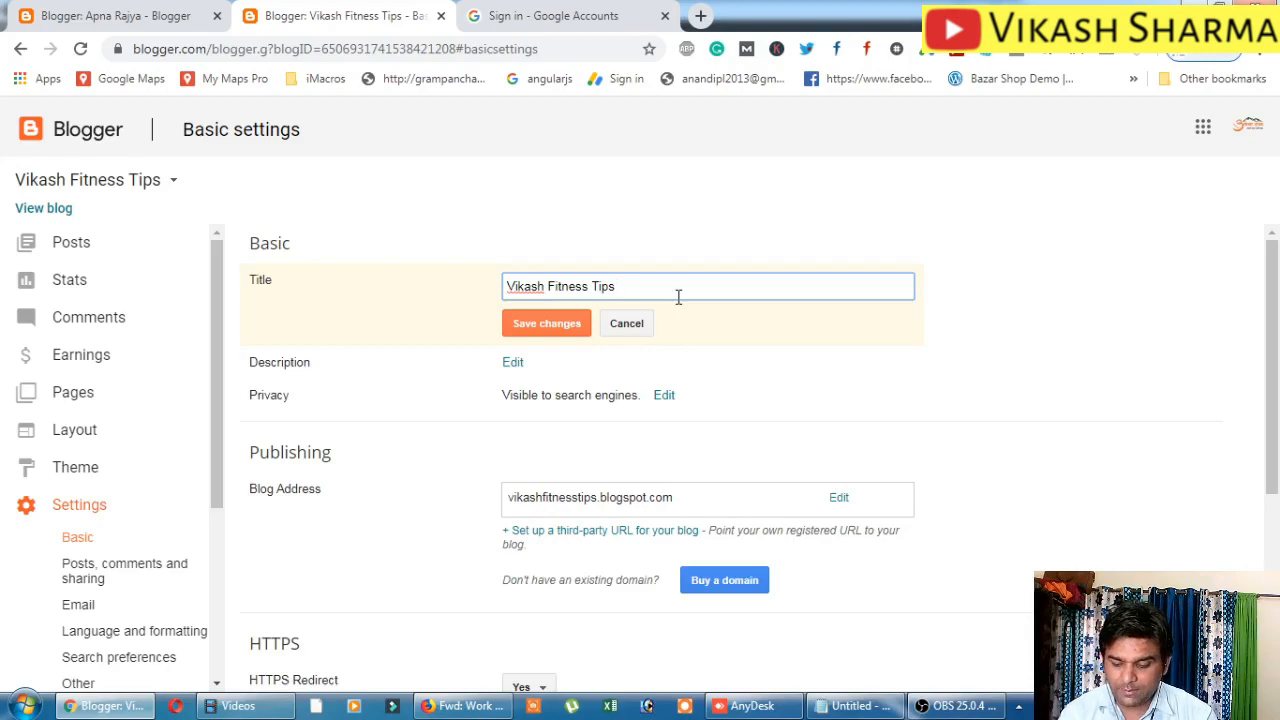
text(& su)
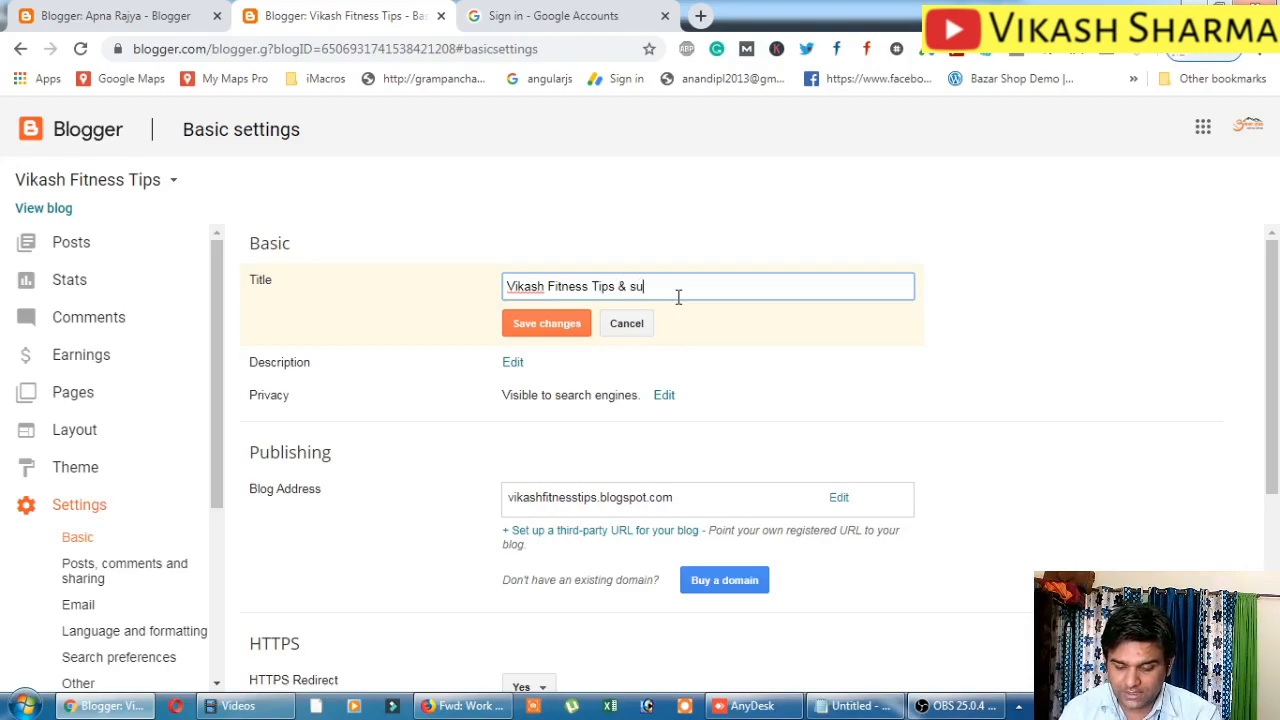
text(ggestio)
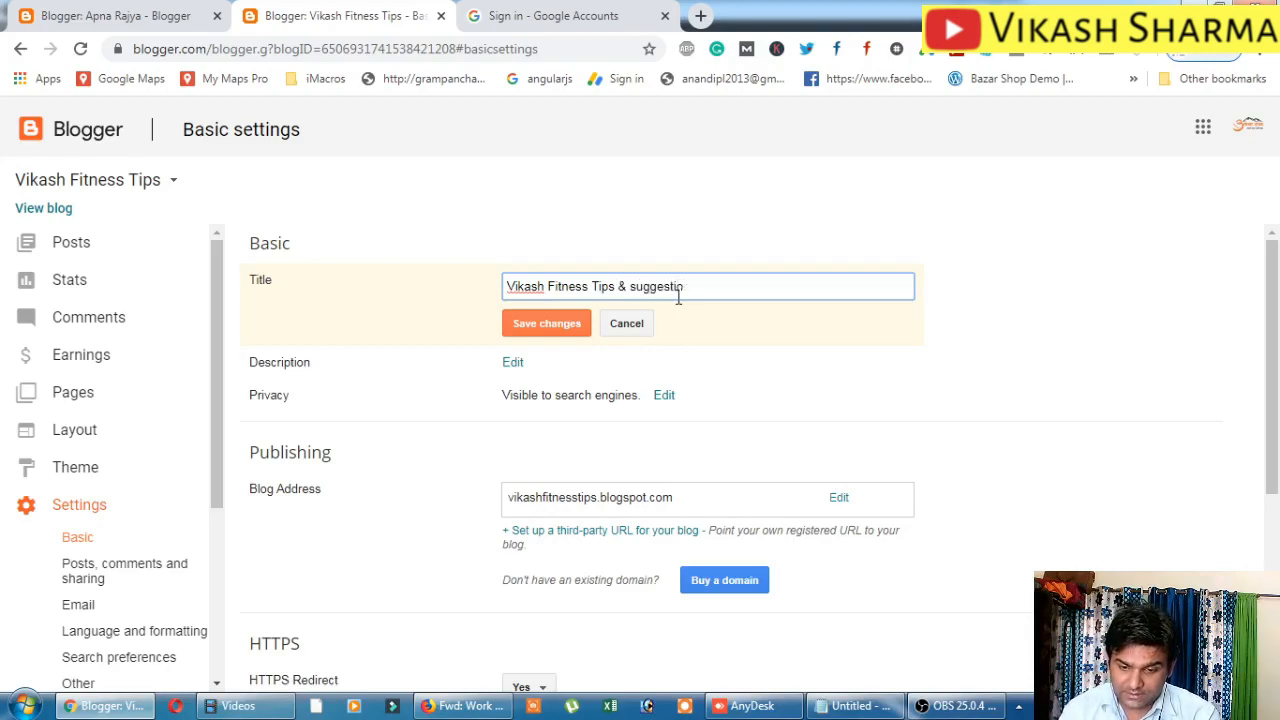
key(BackSpace)
key(BackSpace)
key(BackSpace)
key(BackSpace)
key(BackSpace)
key(BackSpace)
key(BackSpace)
key(BackSpace)
key(BackSpace)
key(BackSpace)
key(BackSpace)
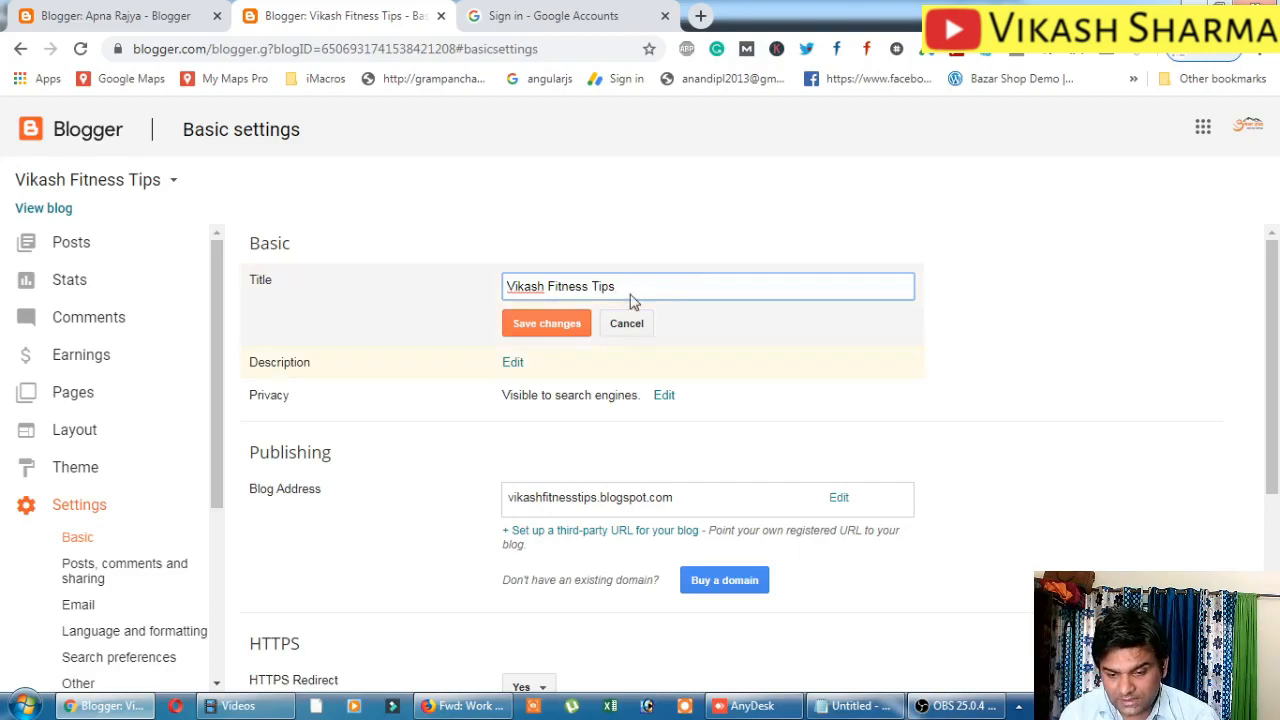
click(545, 325)
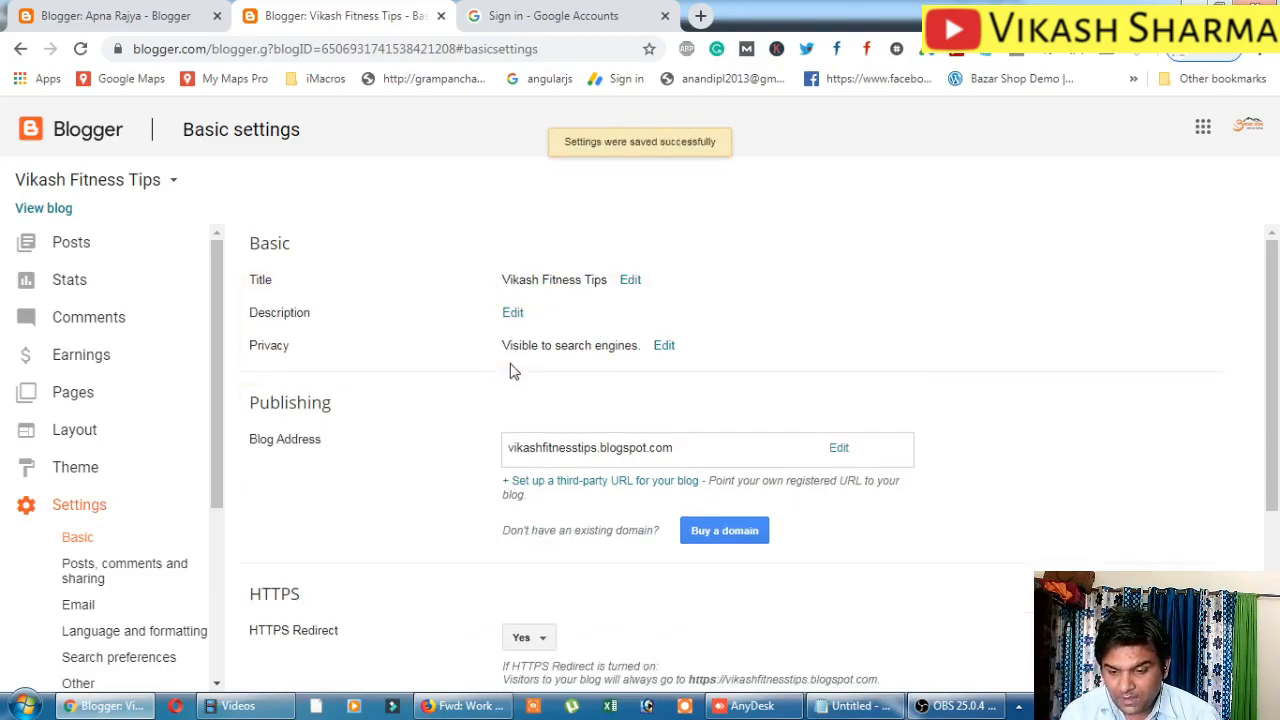
click(513, 310)
Write the description on improving fitness at the home, office and in regular life, then save.
click(543, 347)
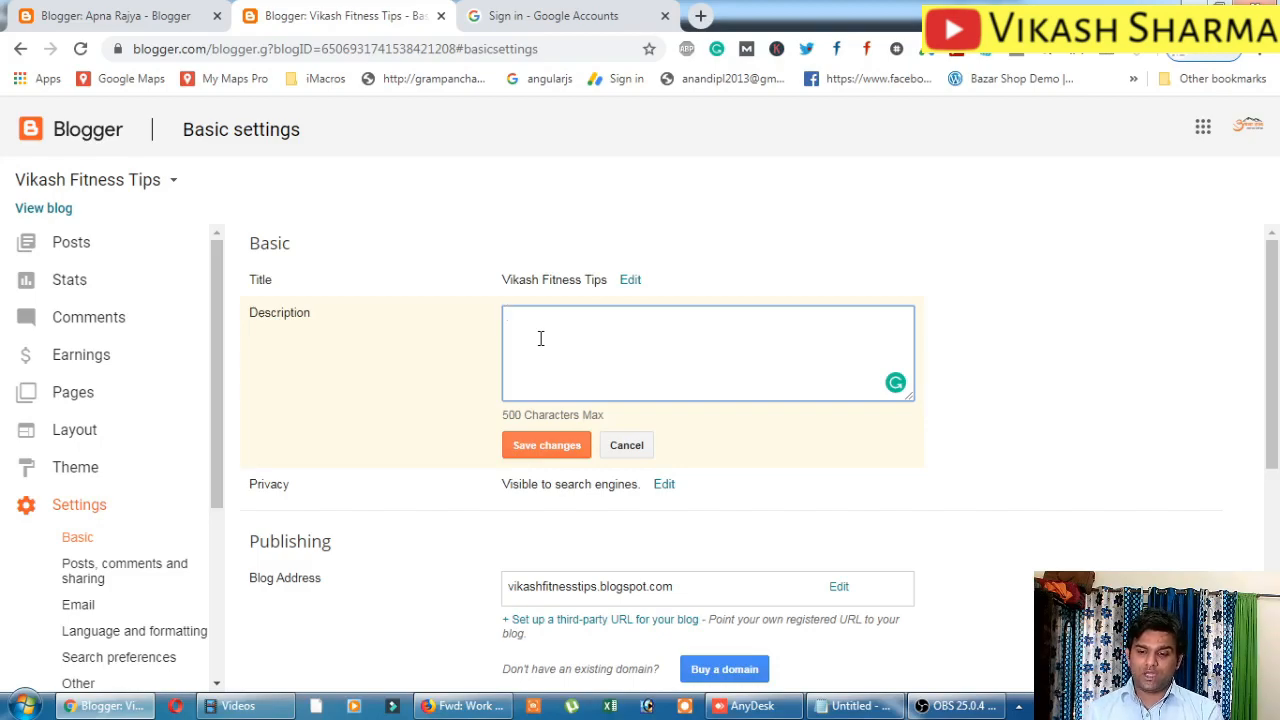
text(this )
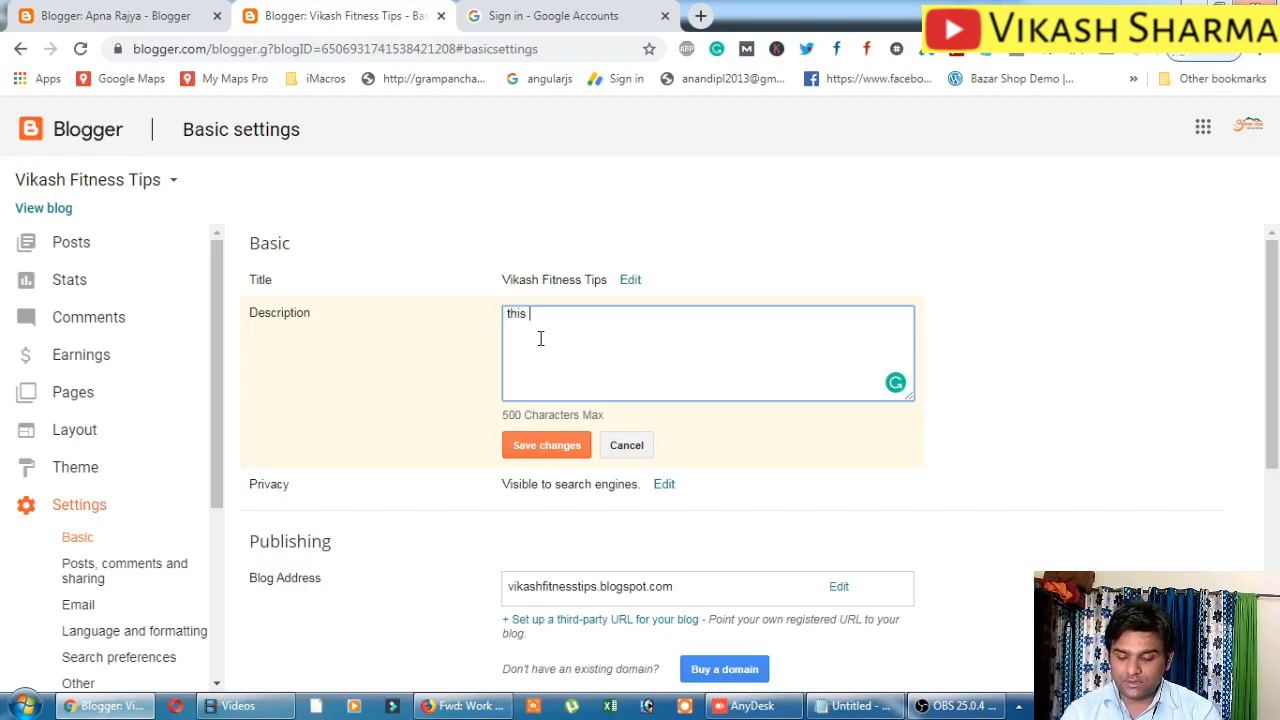
text(blog)
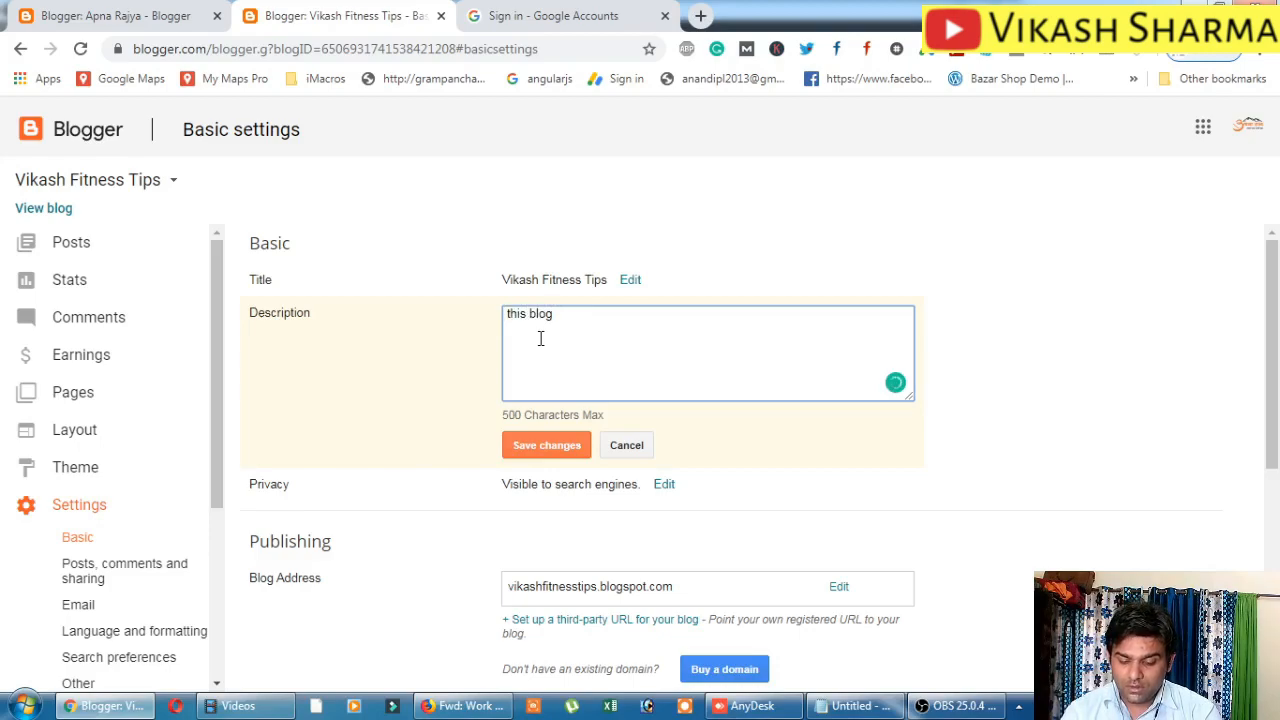
text( will hel)
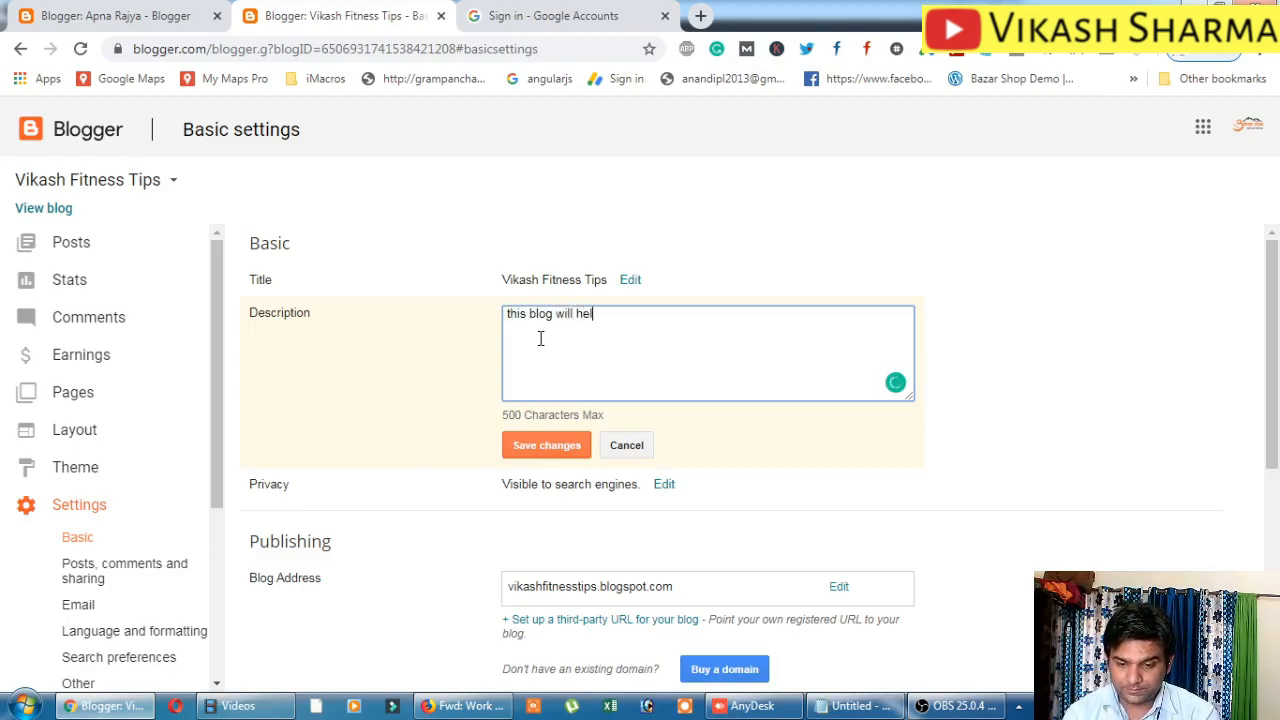
text(p peop)
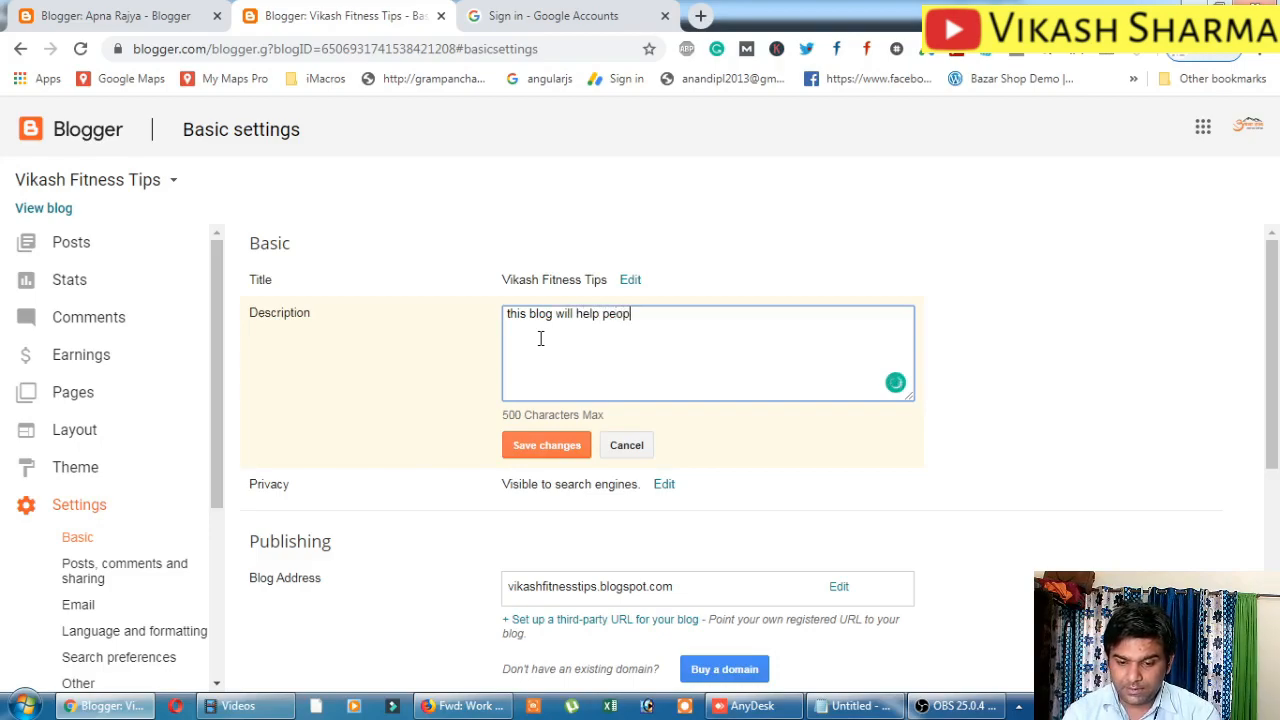
text(le to understand the)
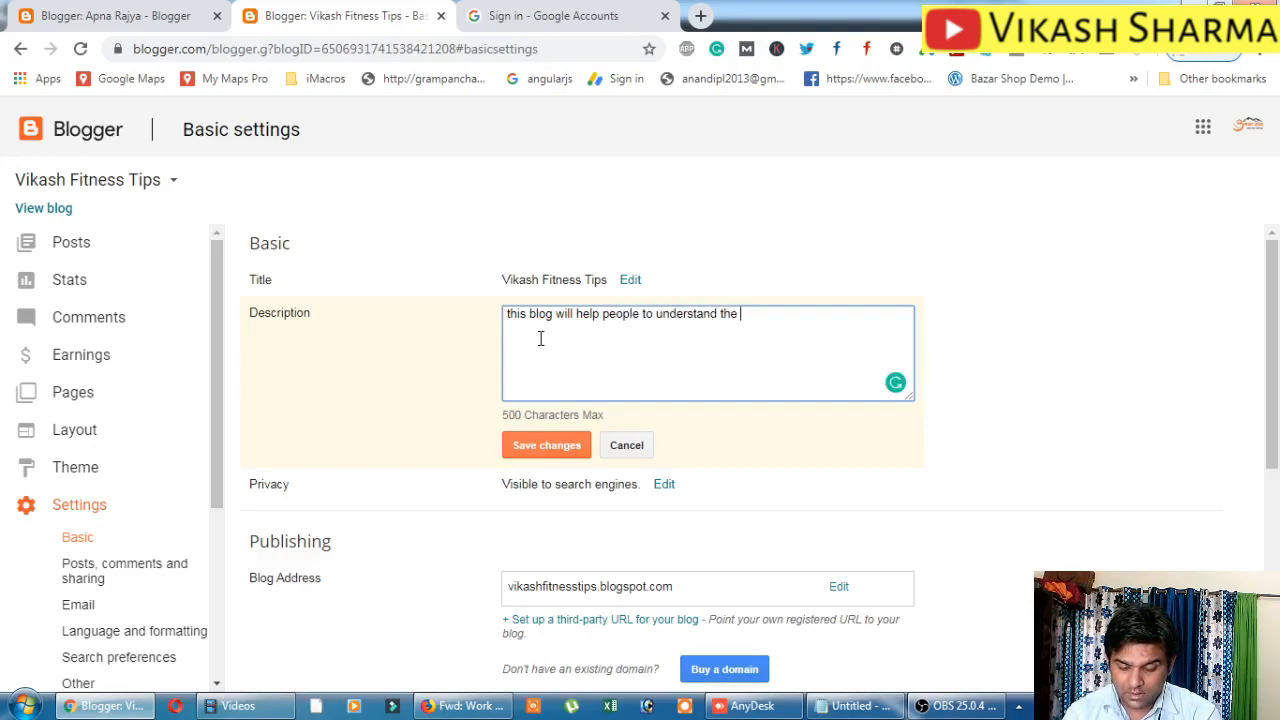
text( how they can)
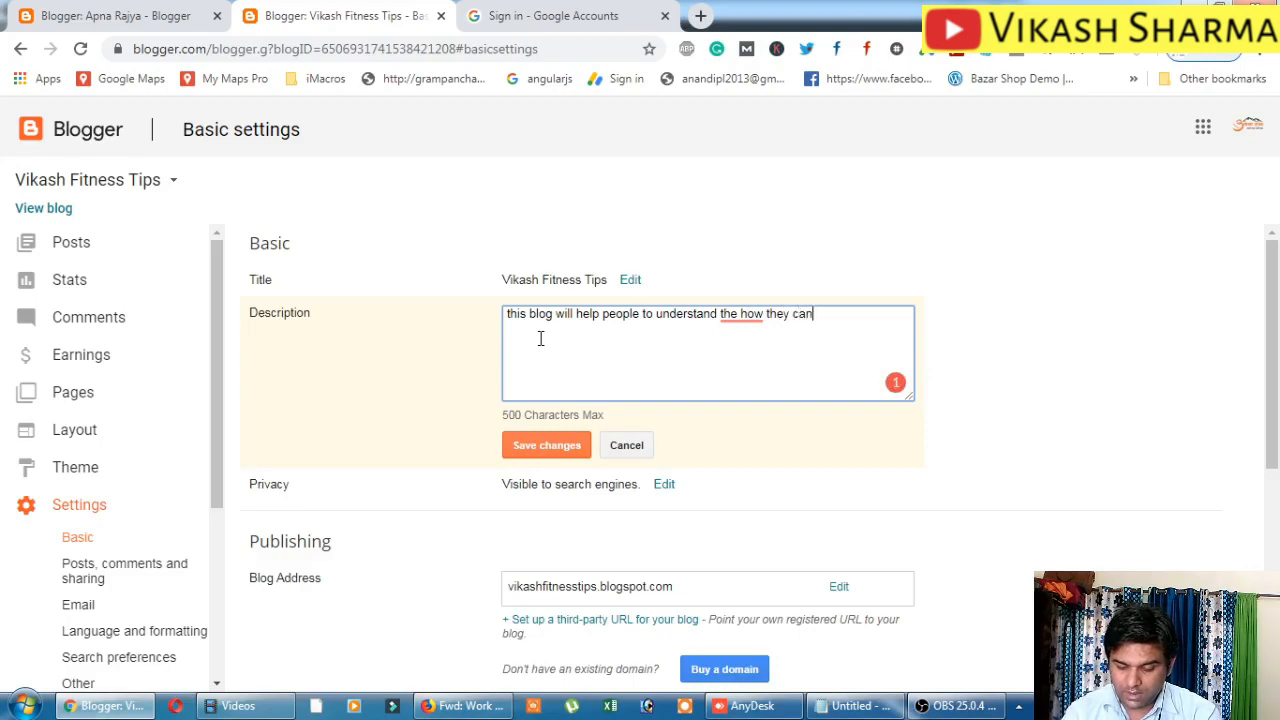
text( impr)
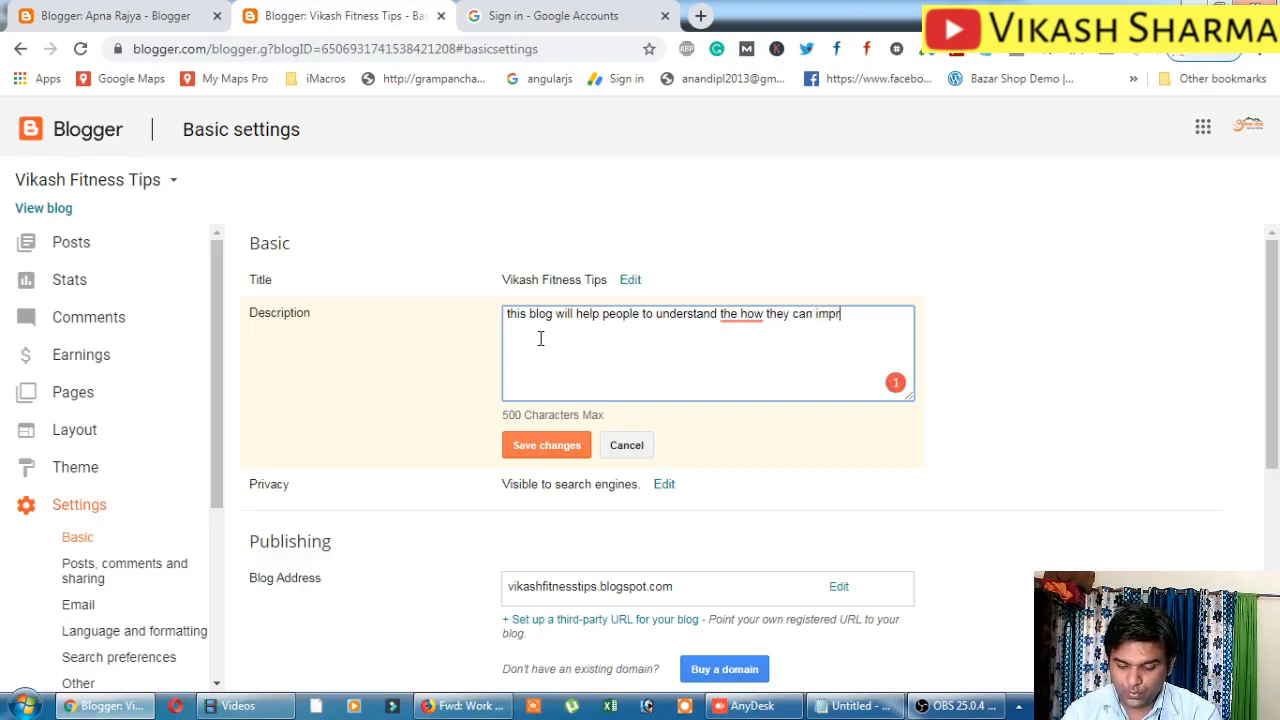
text(ove their)
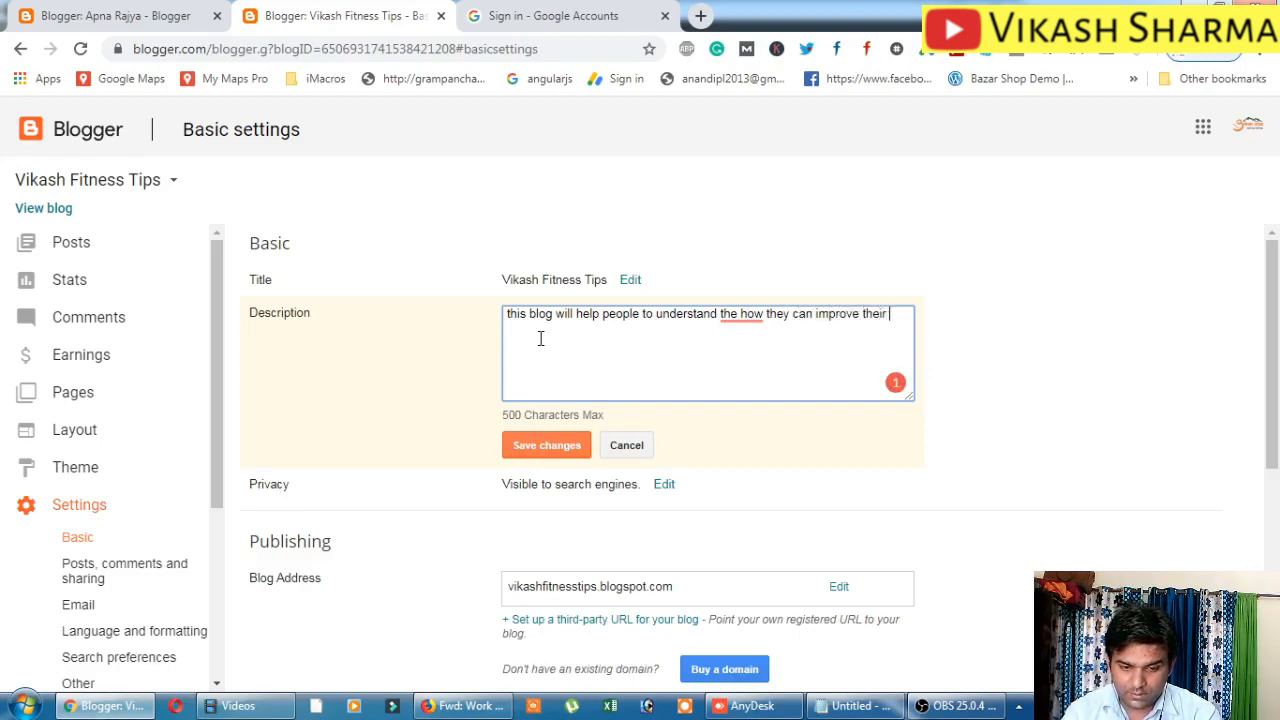
text( fitne)
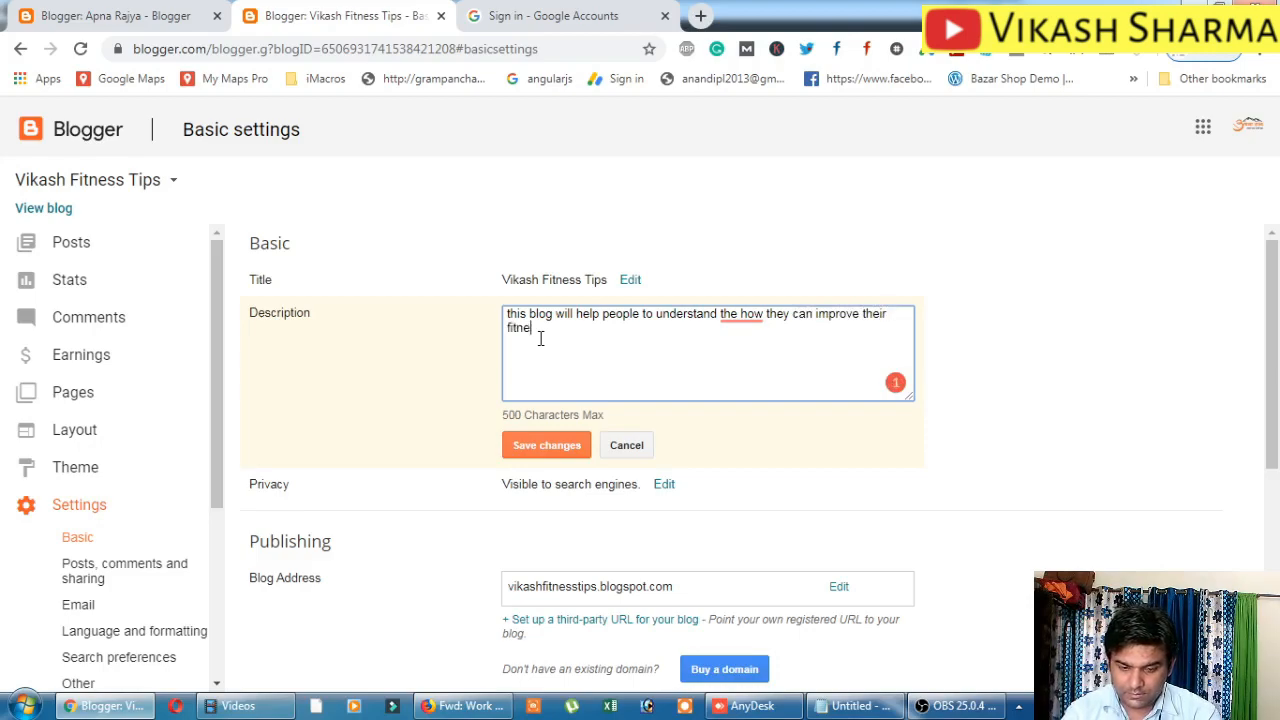
text(ss at home, office)
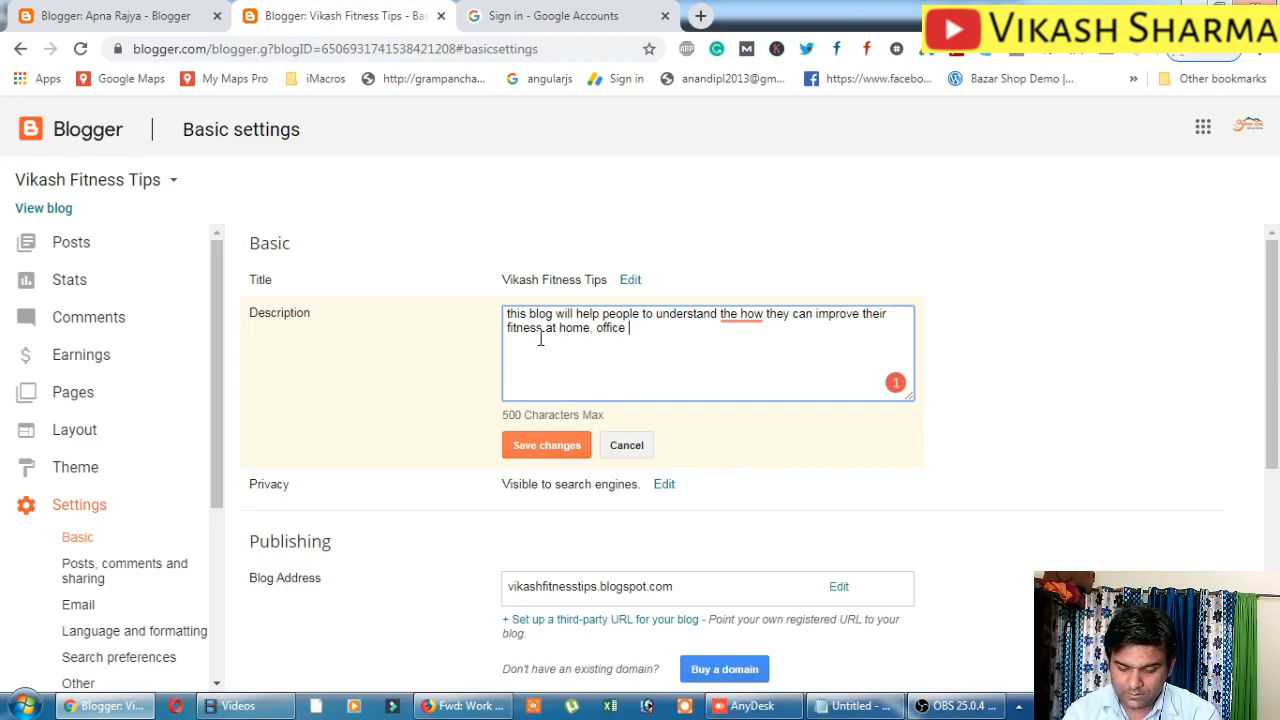
text(, i)
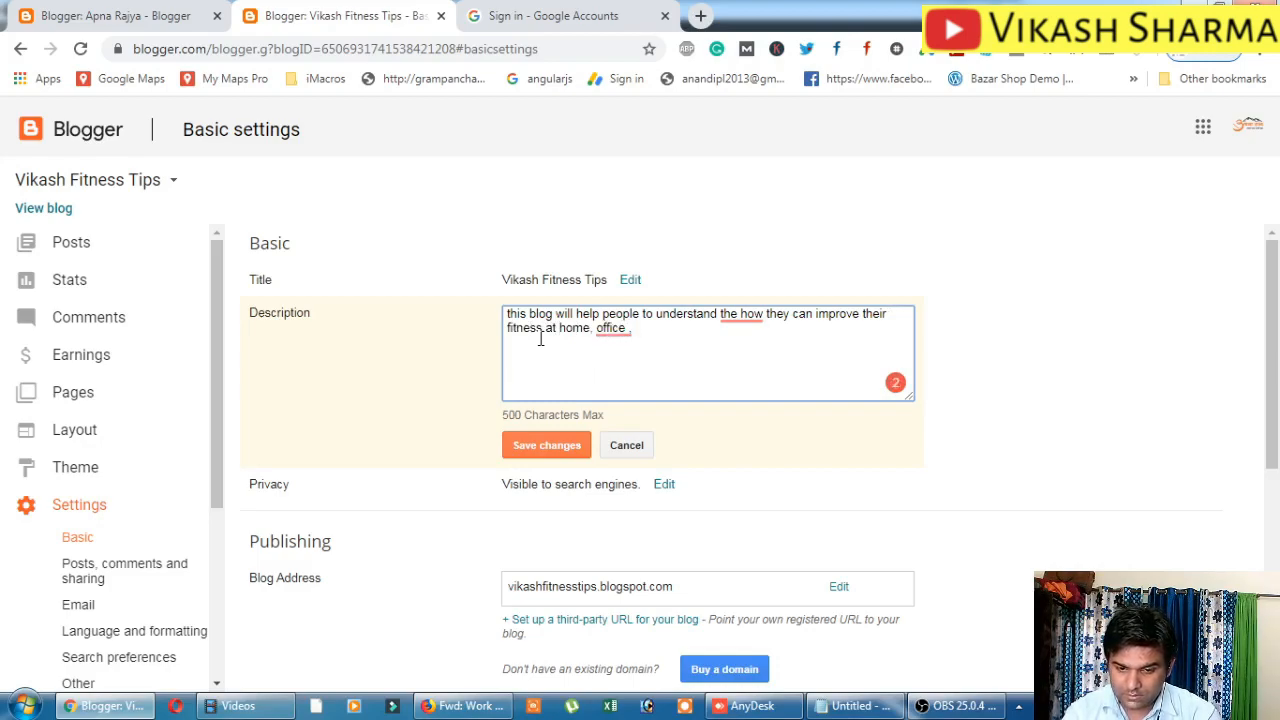
key(BackSpace)
text(and)
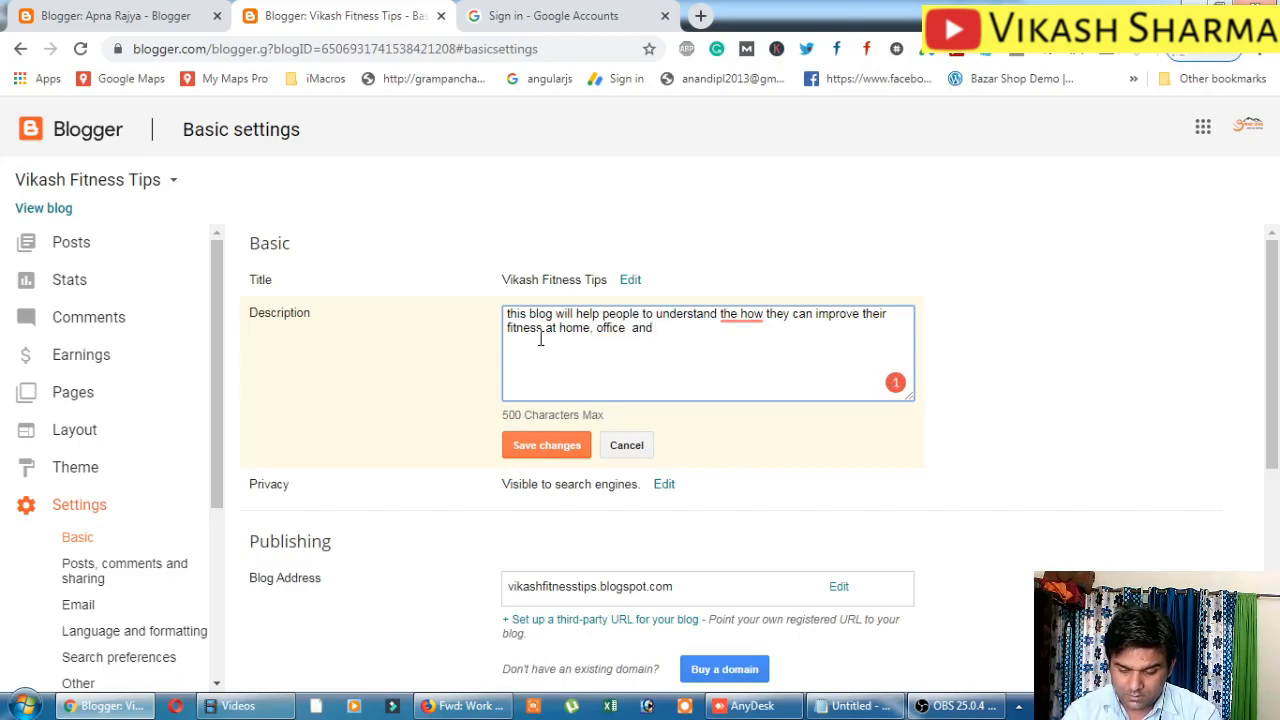
text( in regu)
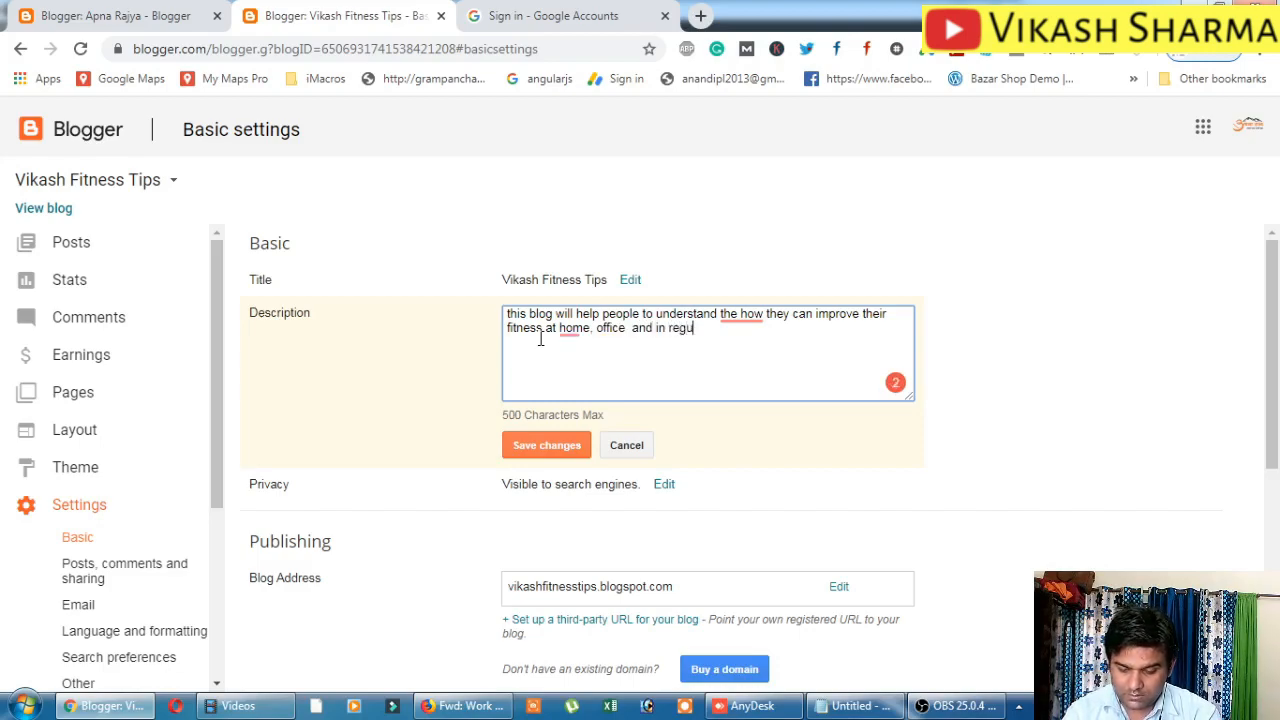
text(lar life)
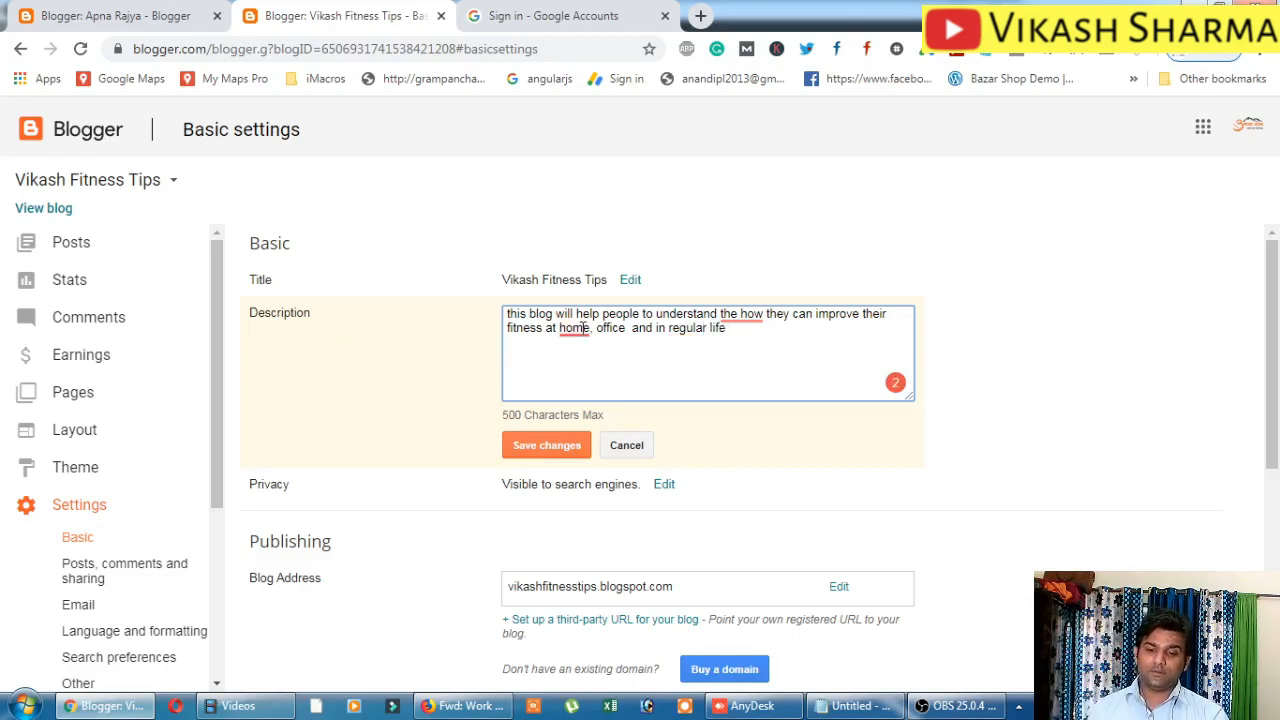
mouse_move(573, 329)
click(587, 371)
mouse_move(745, 316)
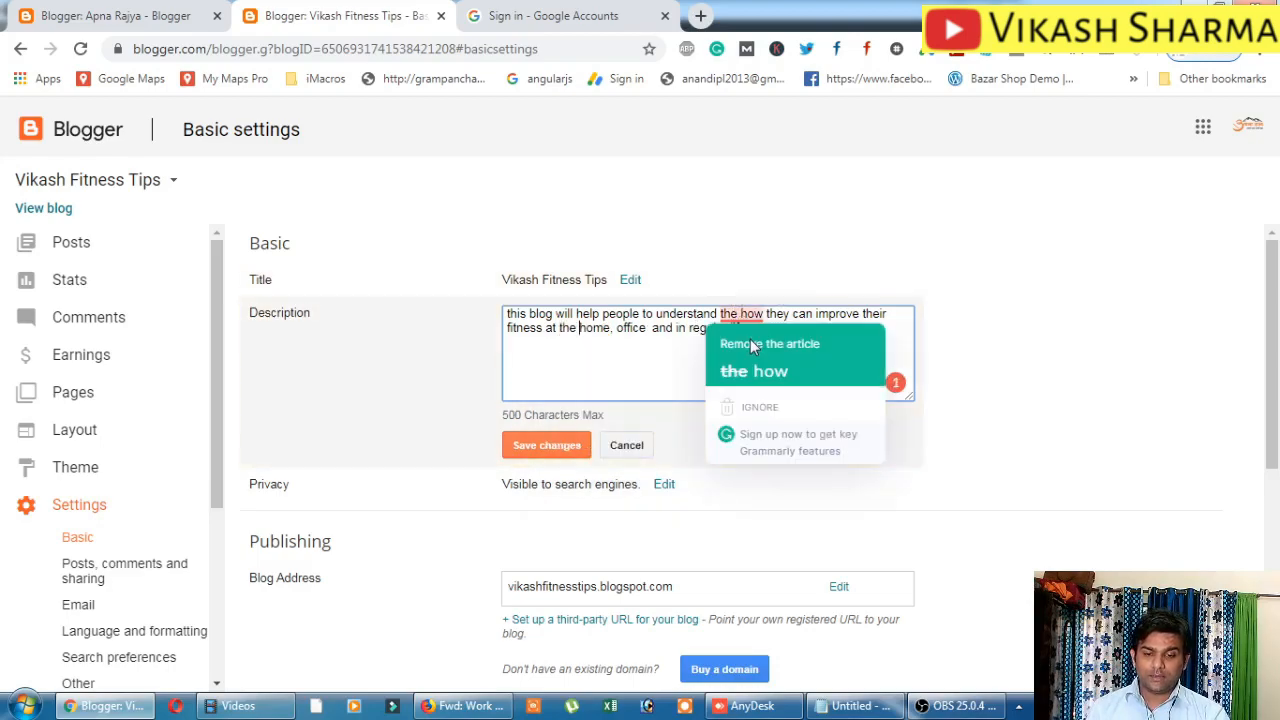
click(764, 359)
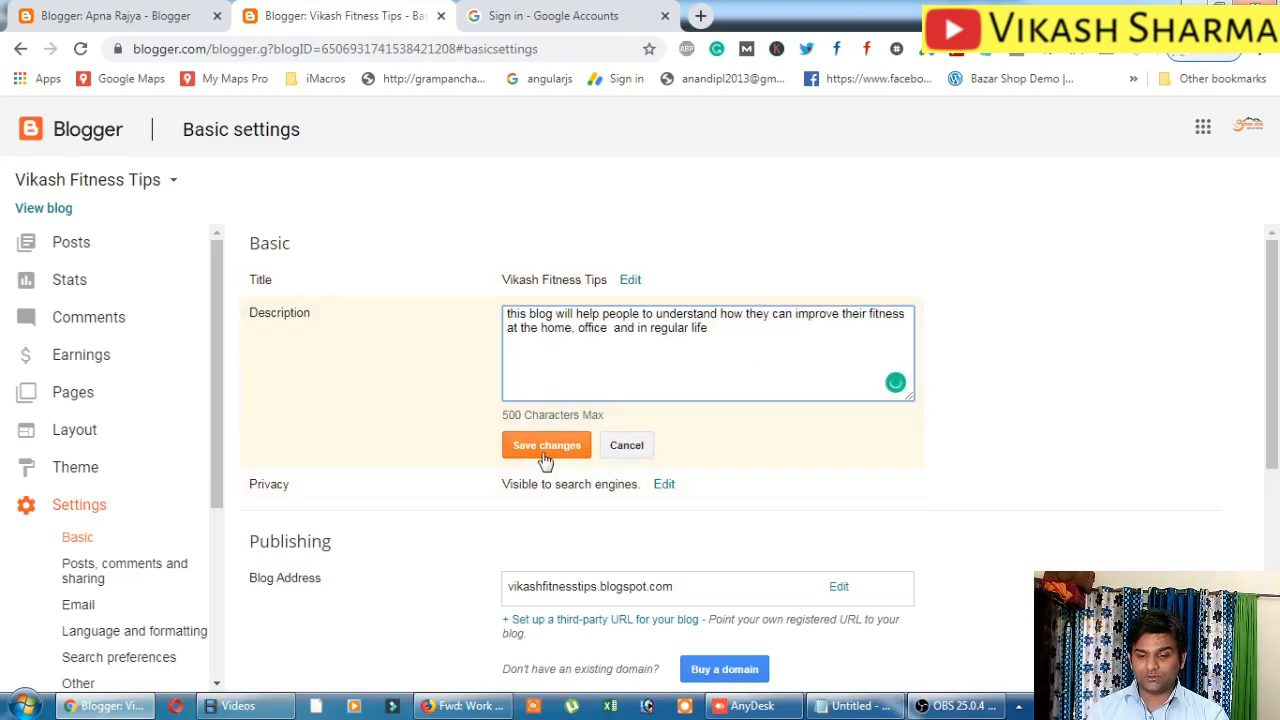
drag(502, 412, 608, 420)
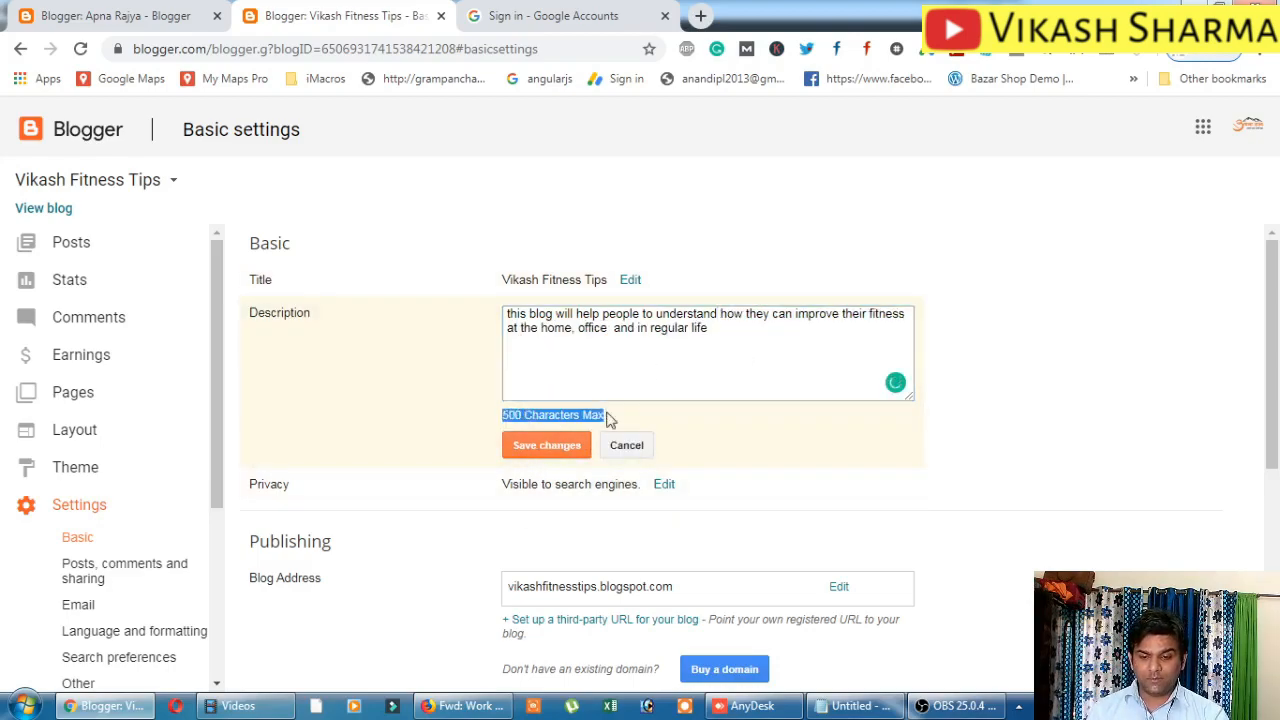
click(537, 451)
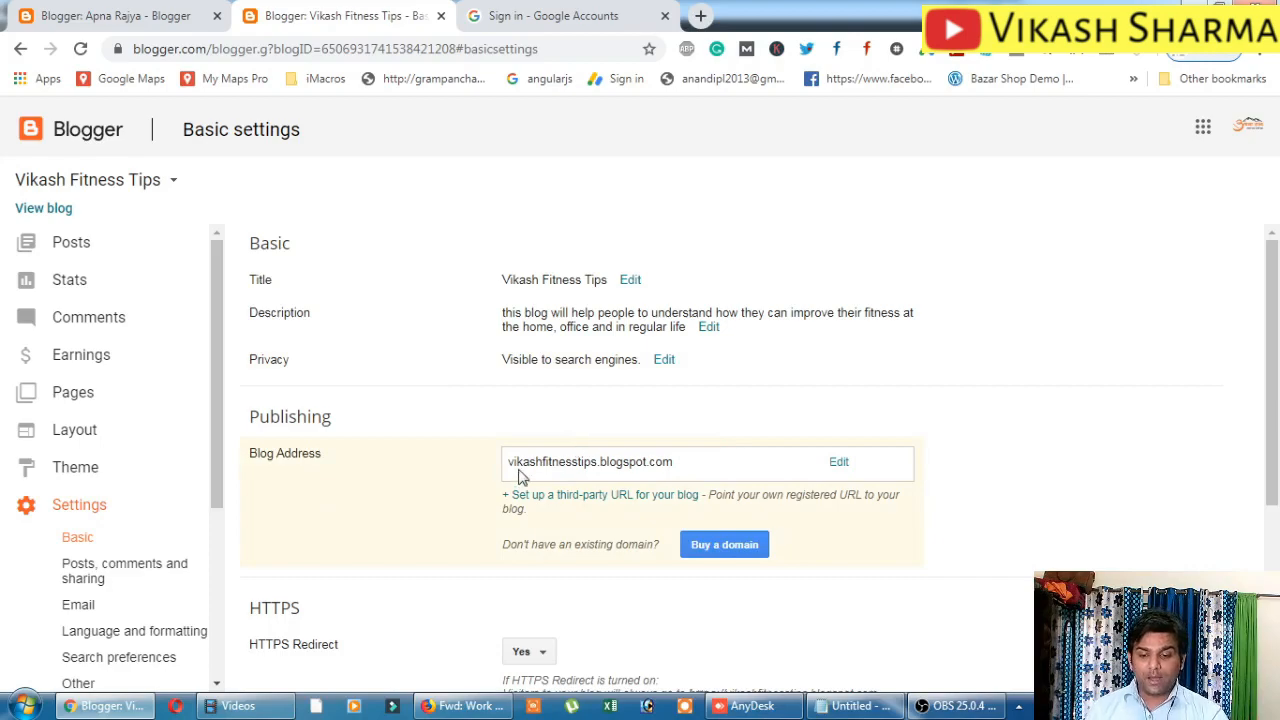
Look over the Basic settings of Vikash Fitness Tips, then go to Search preferences.
drag(522, 462, 588, 470)
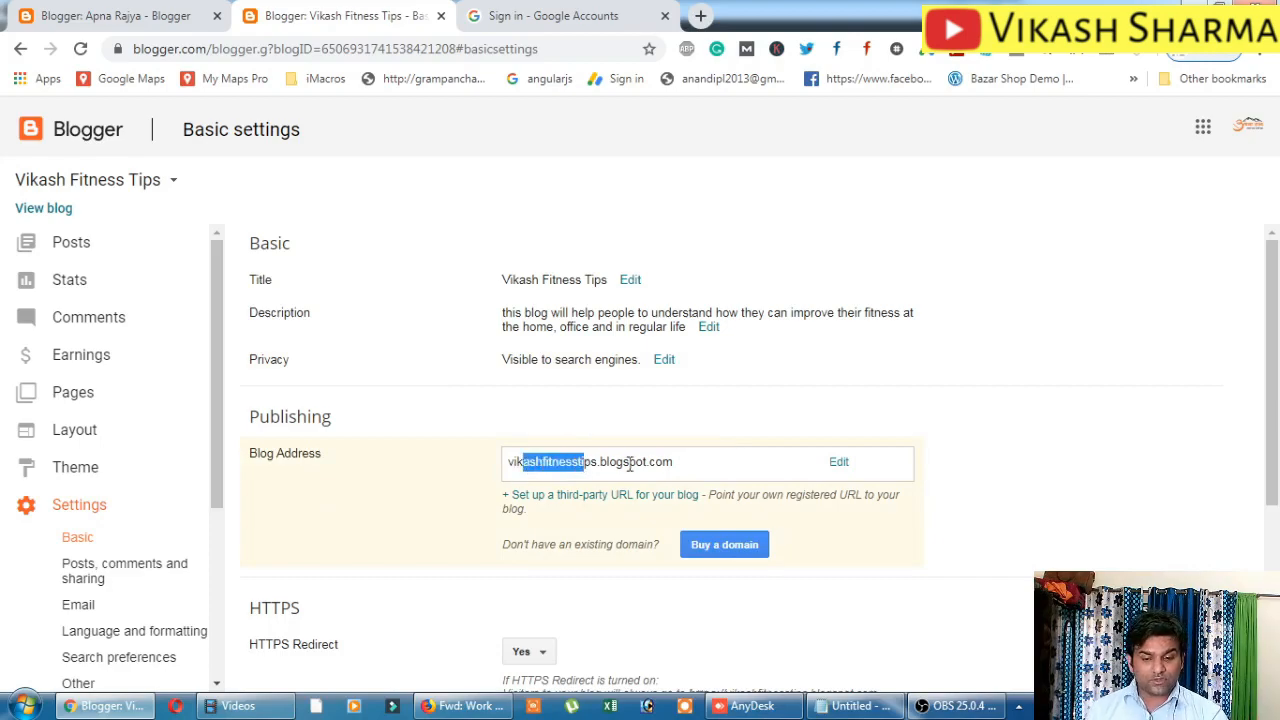
scroll(457, 497, down, 2)
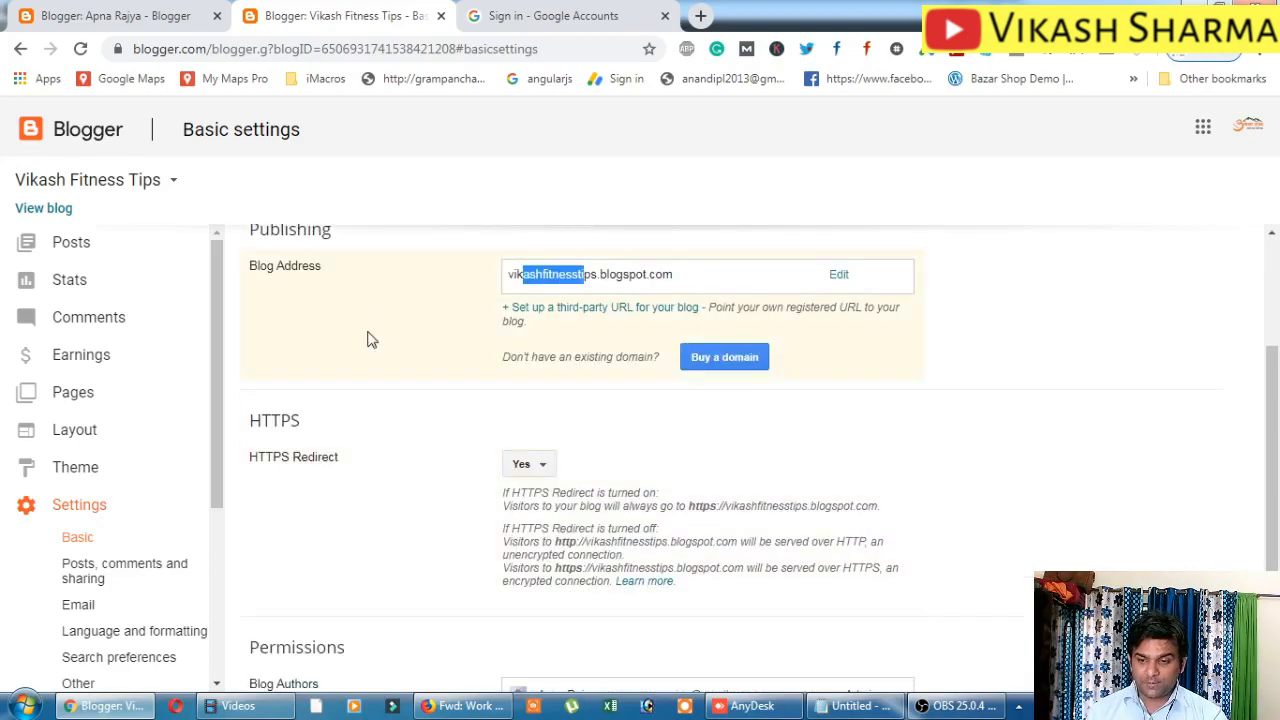
scroll(490, 500, down, 1)
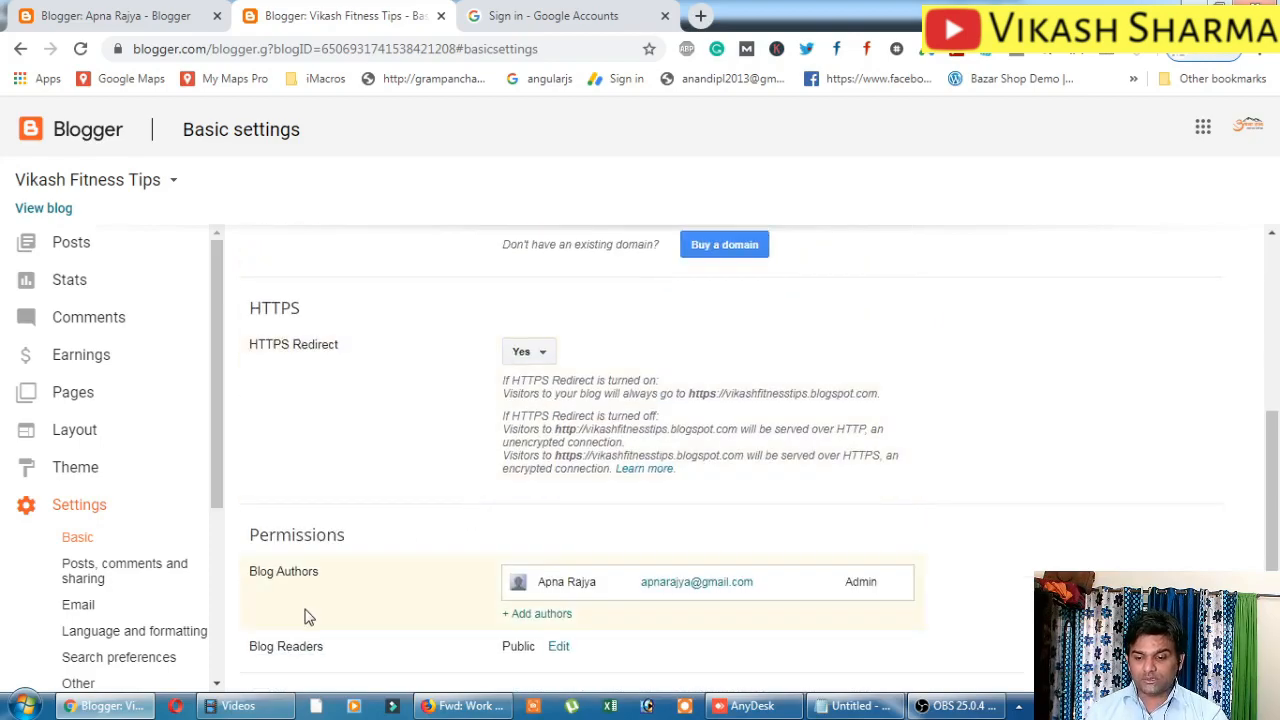
scroll(338, 600, up, 3)
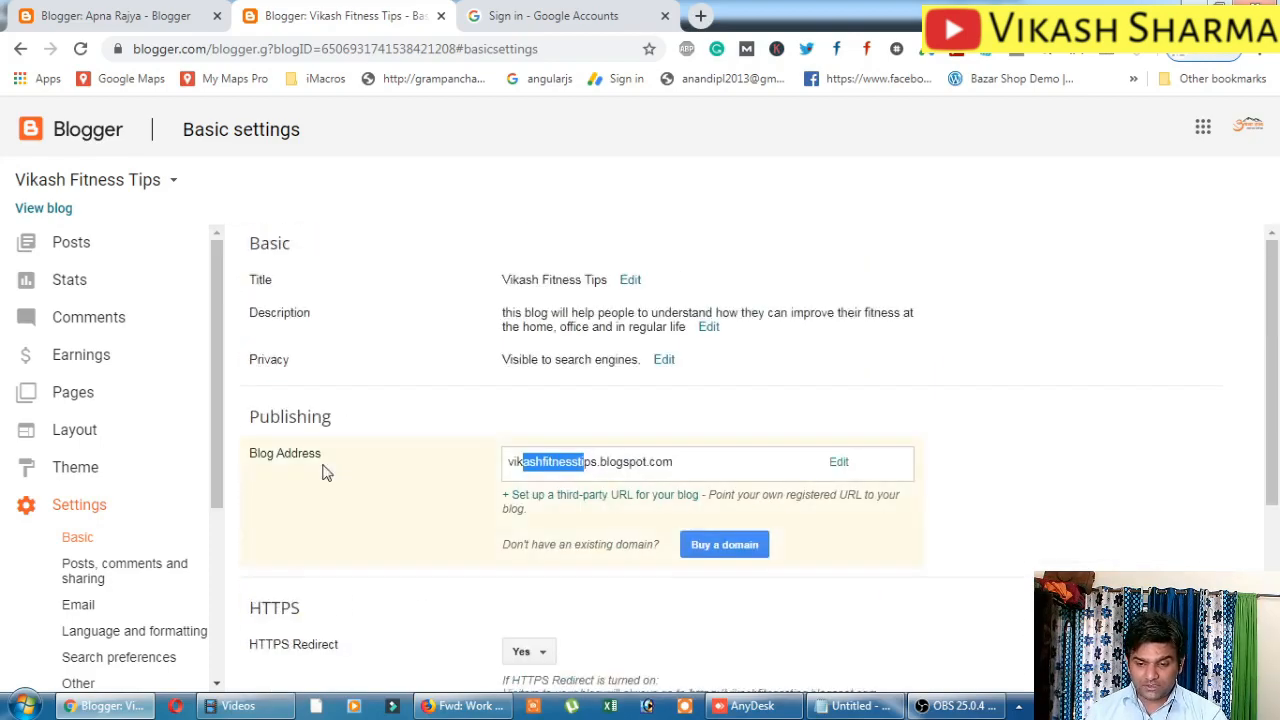
scroll(323, 471, down, 3)
scroll(466, 577, up, 3)
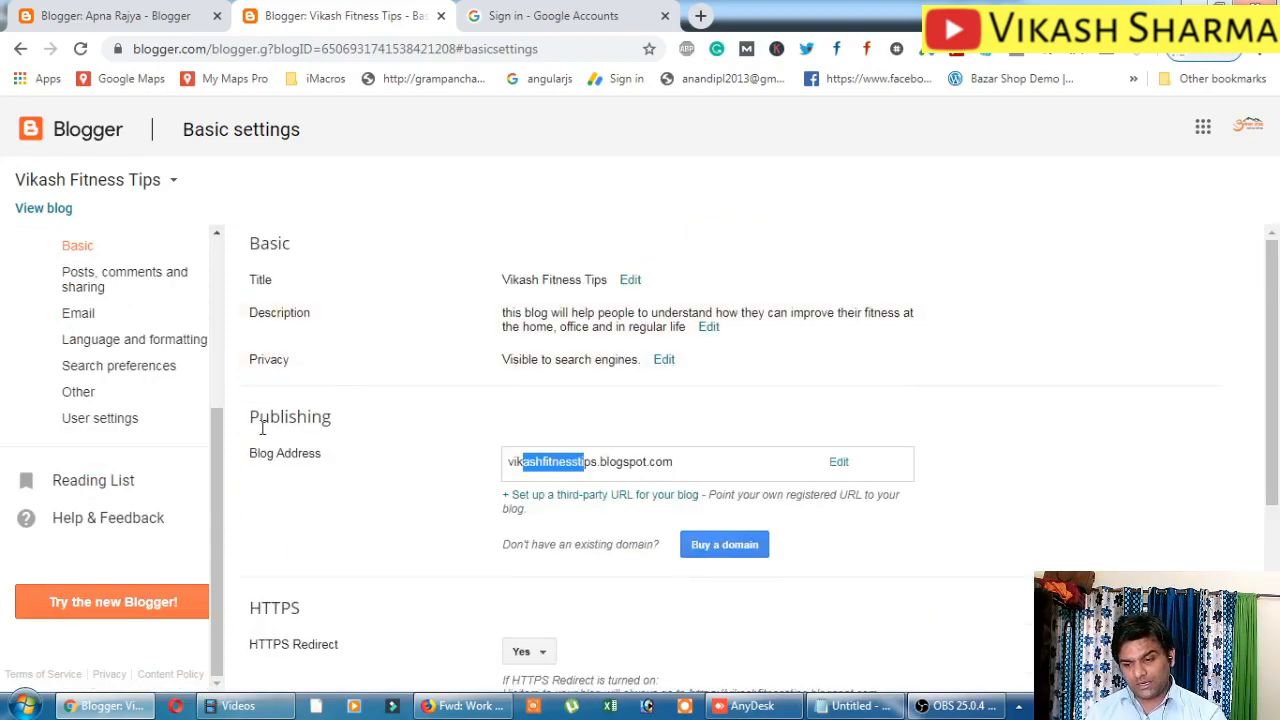
scroll(213, 572, up, 3)
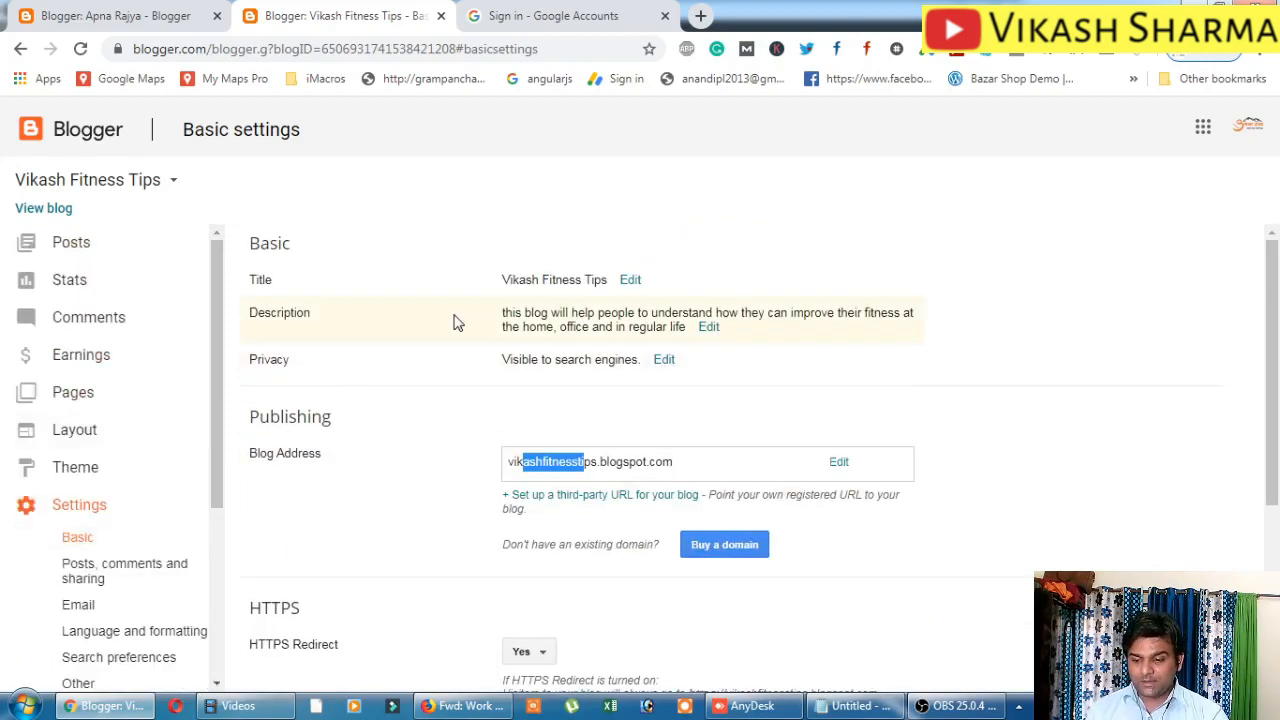
scroll(251, 394, down, 1)
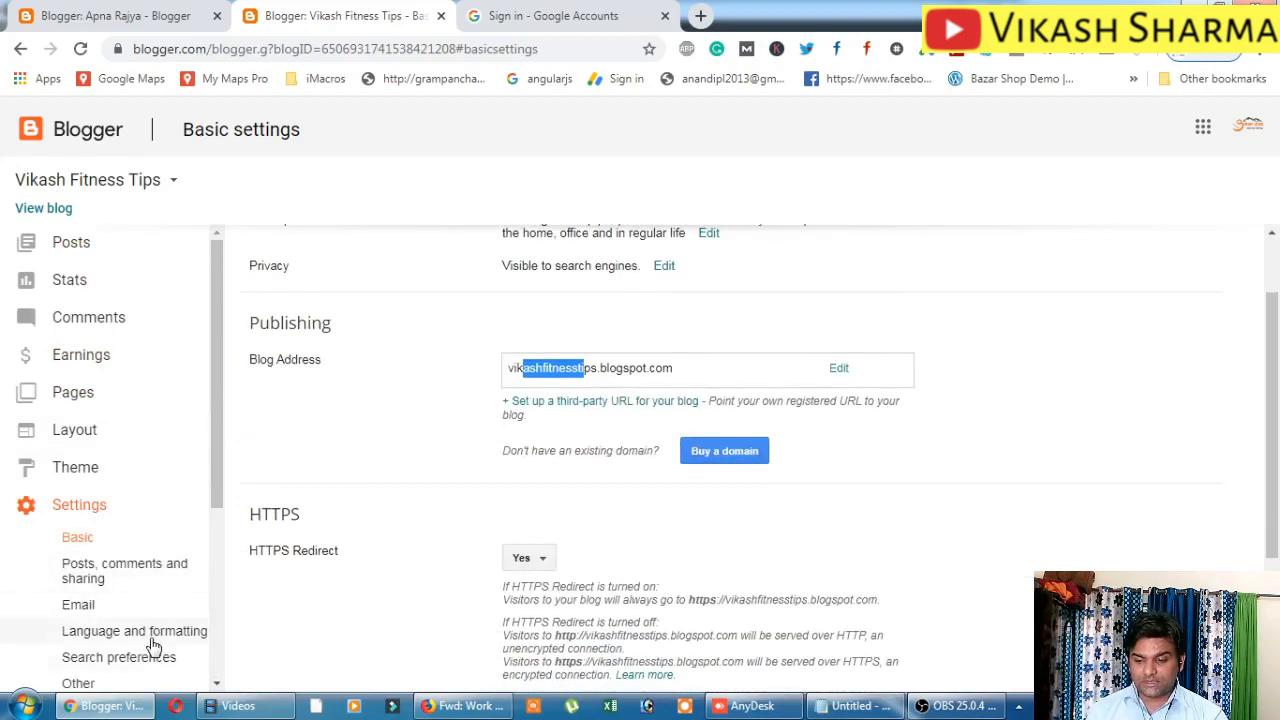
scroll(143, 526, down, 2)
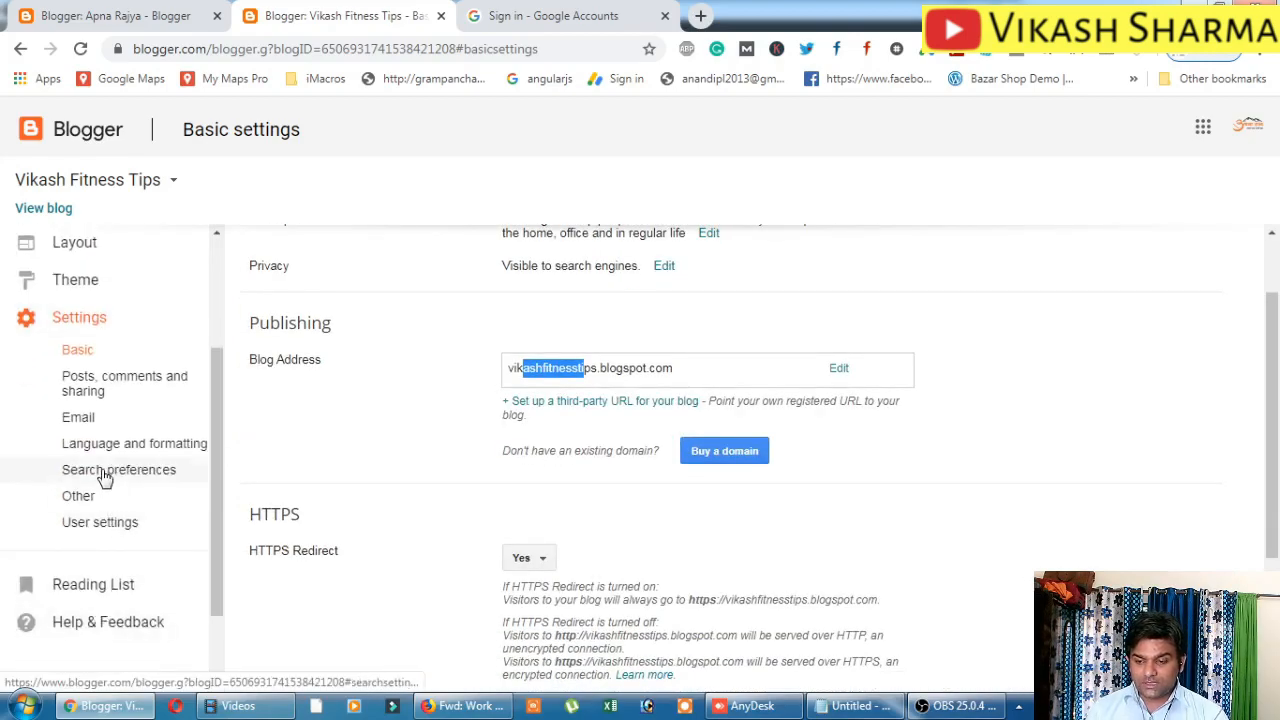
click(105, 470)
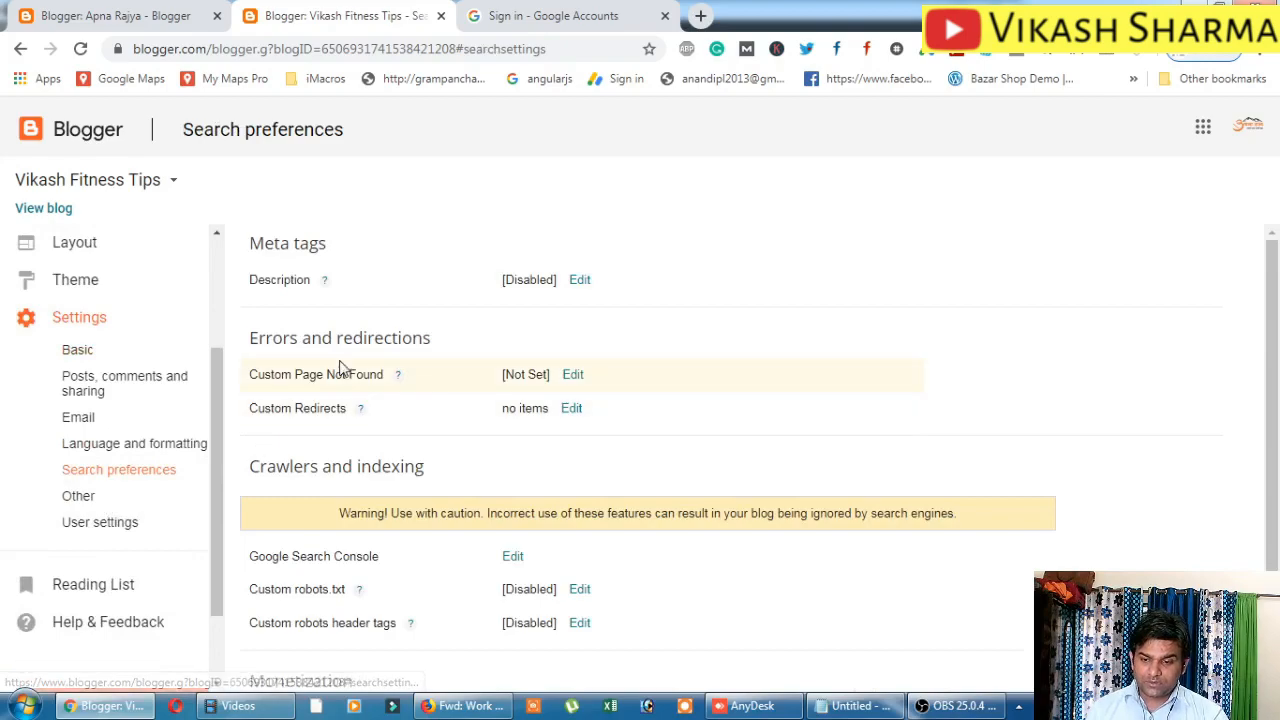
Copy the blog description and save it as the enabled search meta description.
click(100, 352)
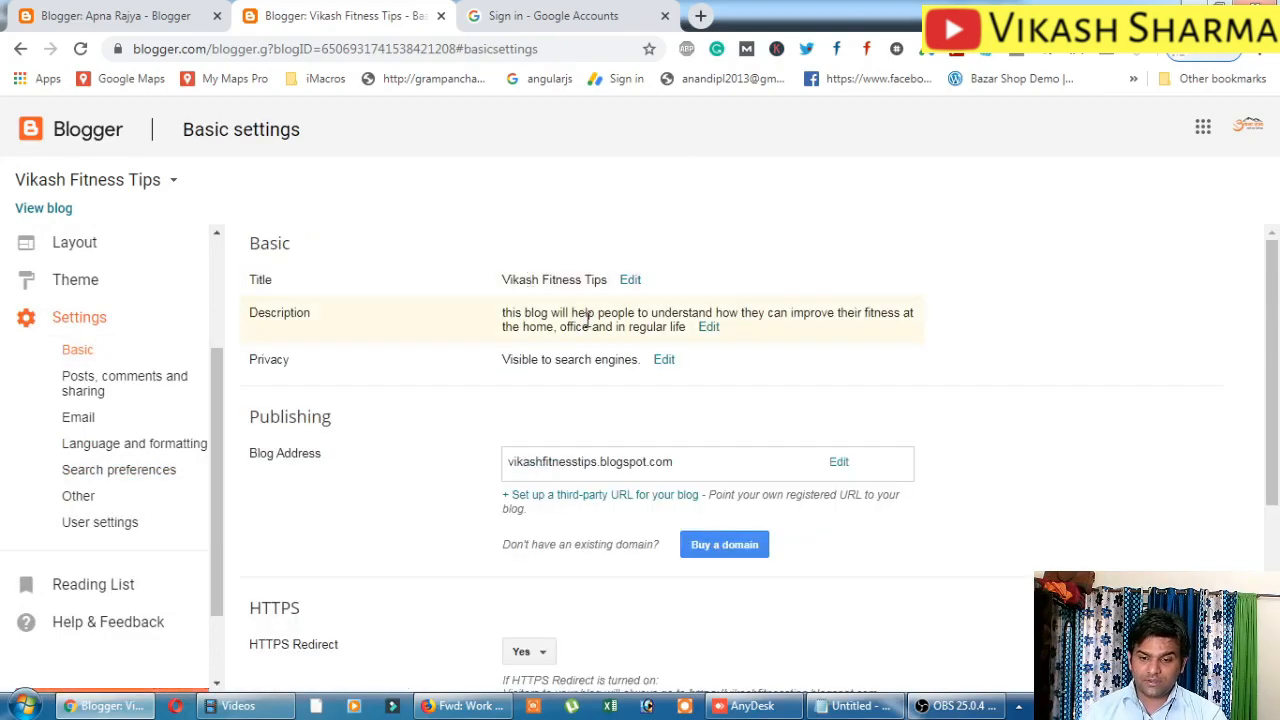
click(709, 327)
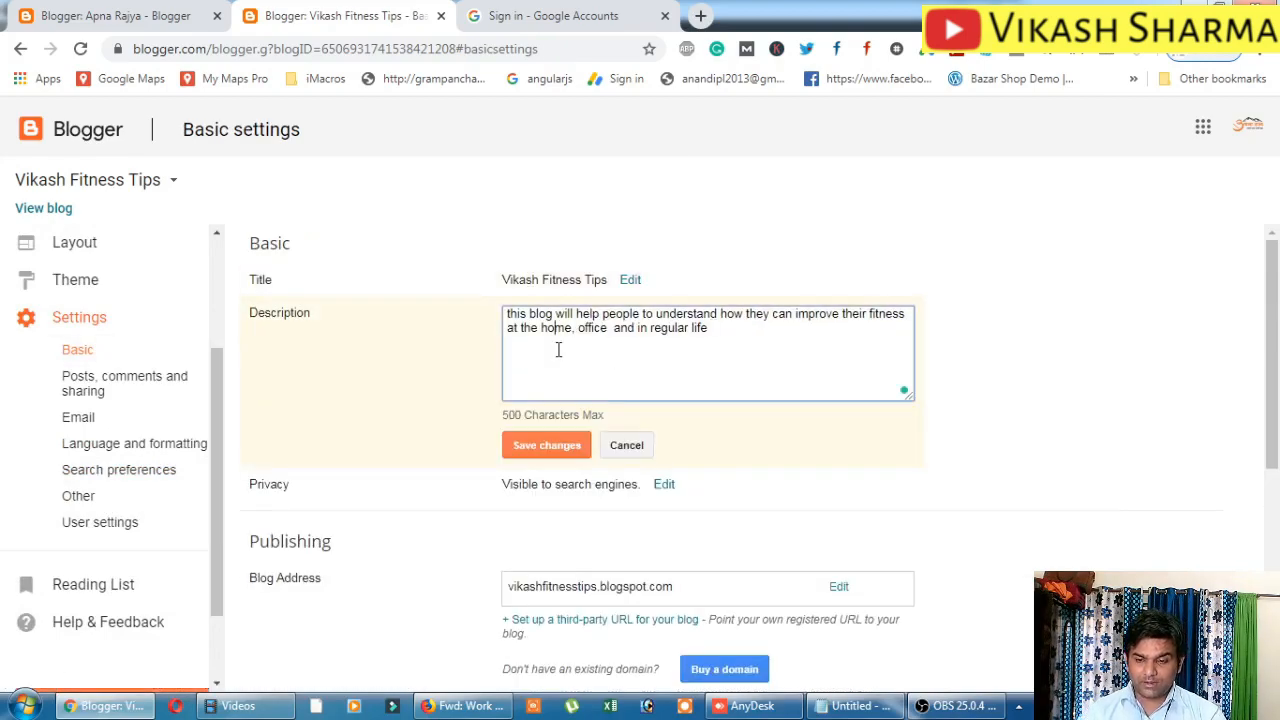
key(ctrl+a)
key(ctrl+c)
click(108, 472)
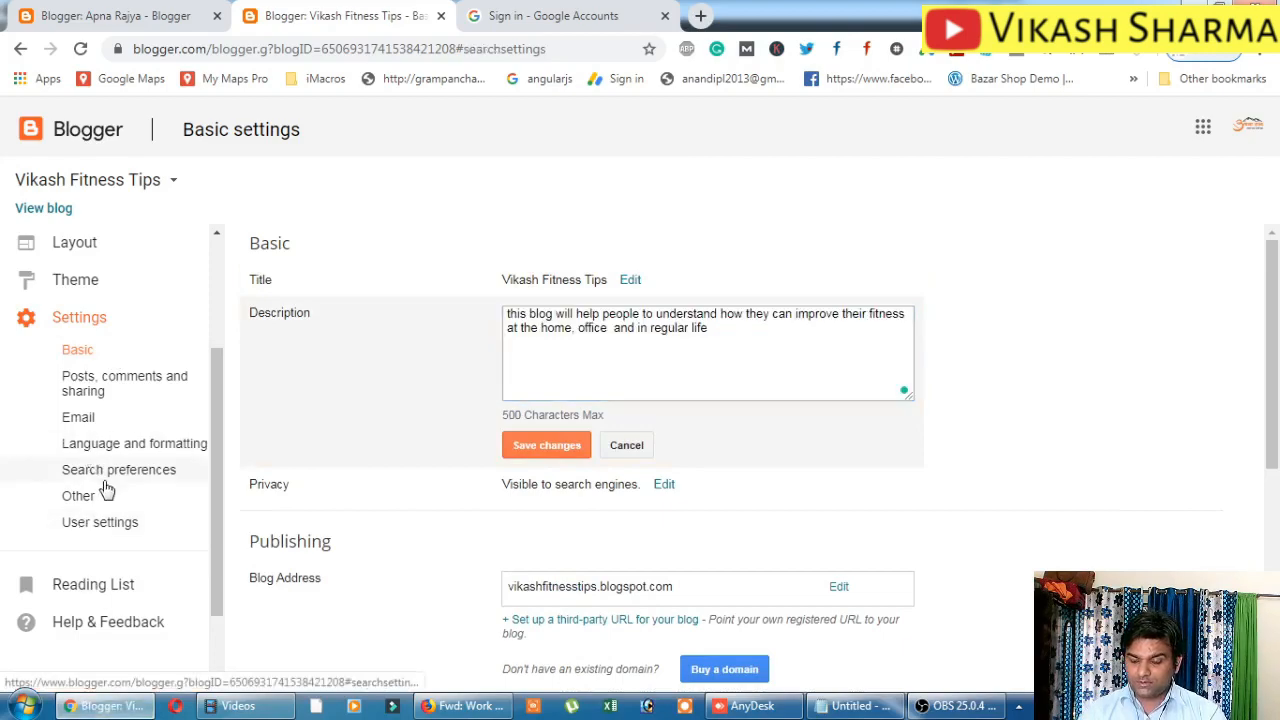
click(576, 281)
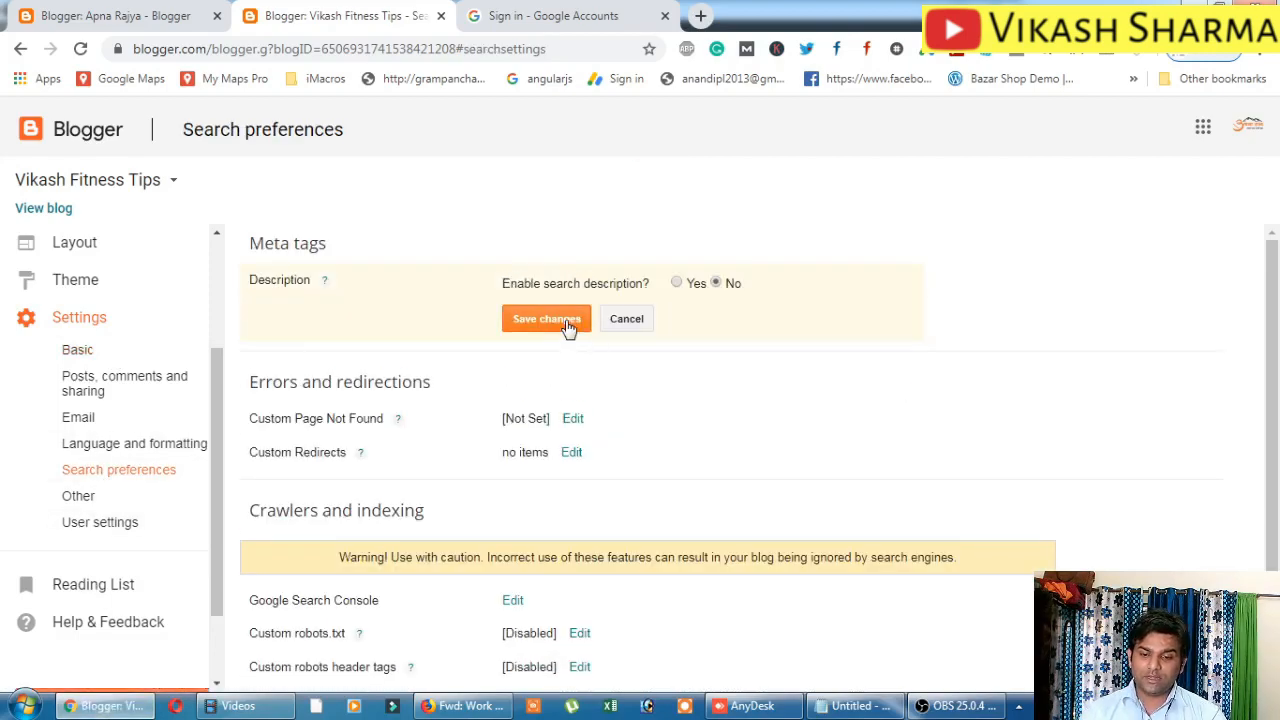
click(562, 320)
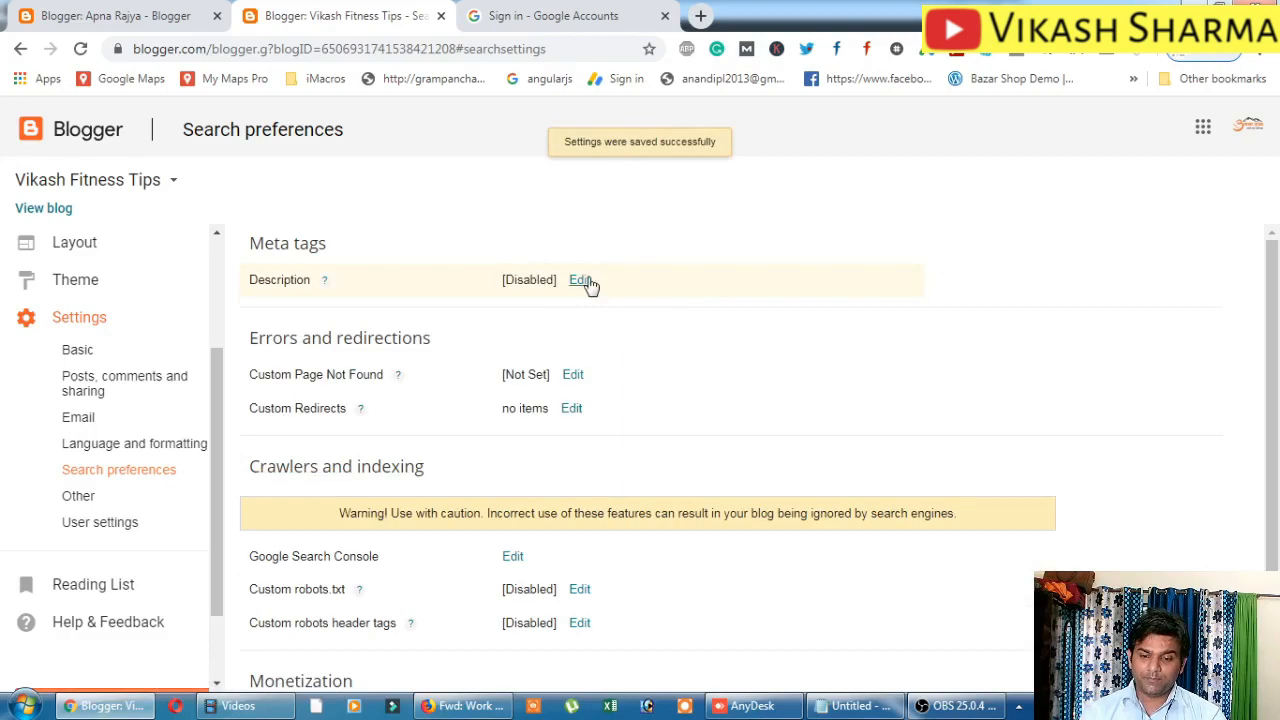
click(588, 284)
click(677, 284)
click(543, 357)
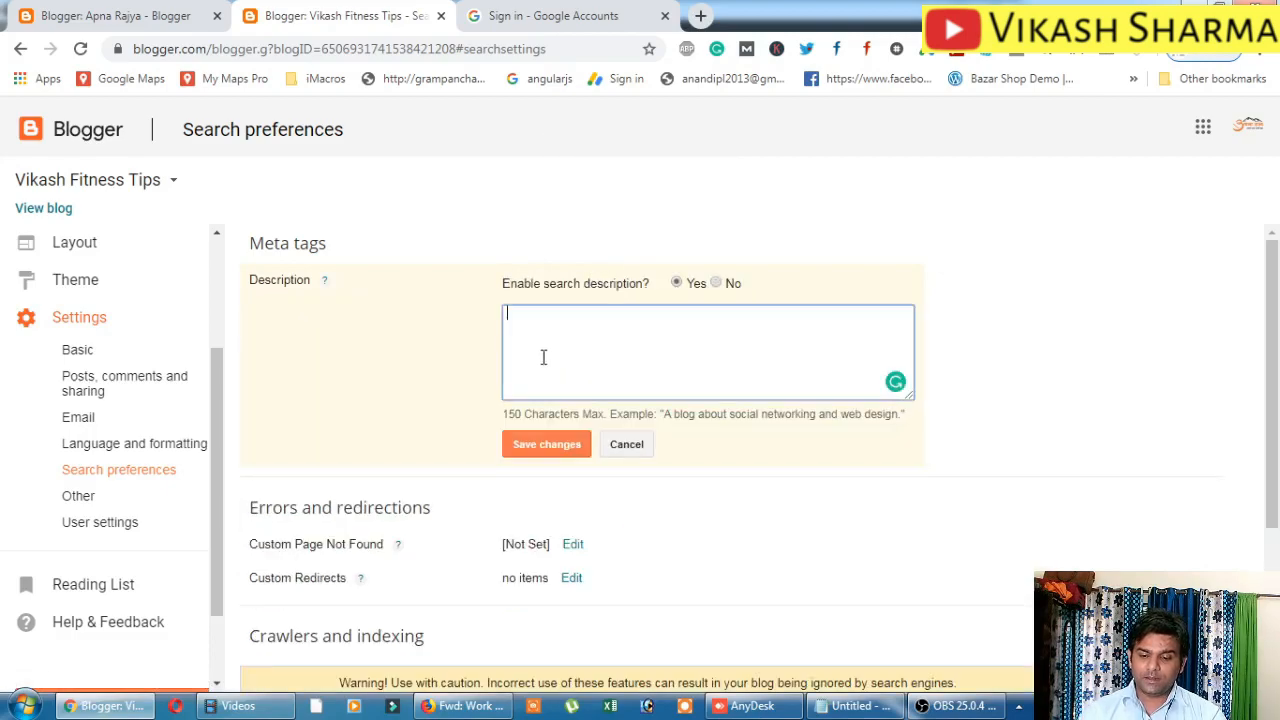
key(ctrl+v)
click(566, 444)
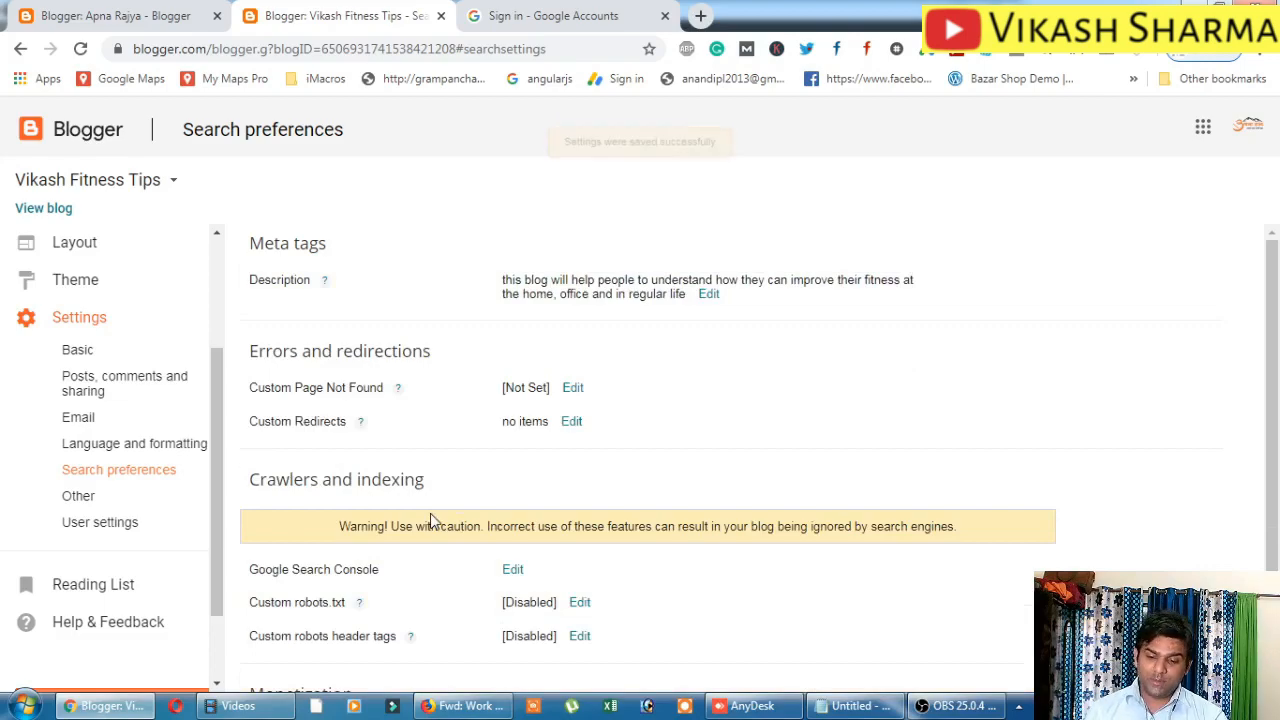
Review the Search preferences page, then go to the blog's empty All posts list.
scroll(460, 409, down, 1)
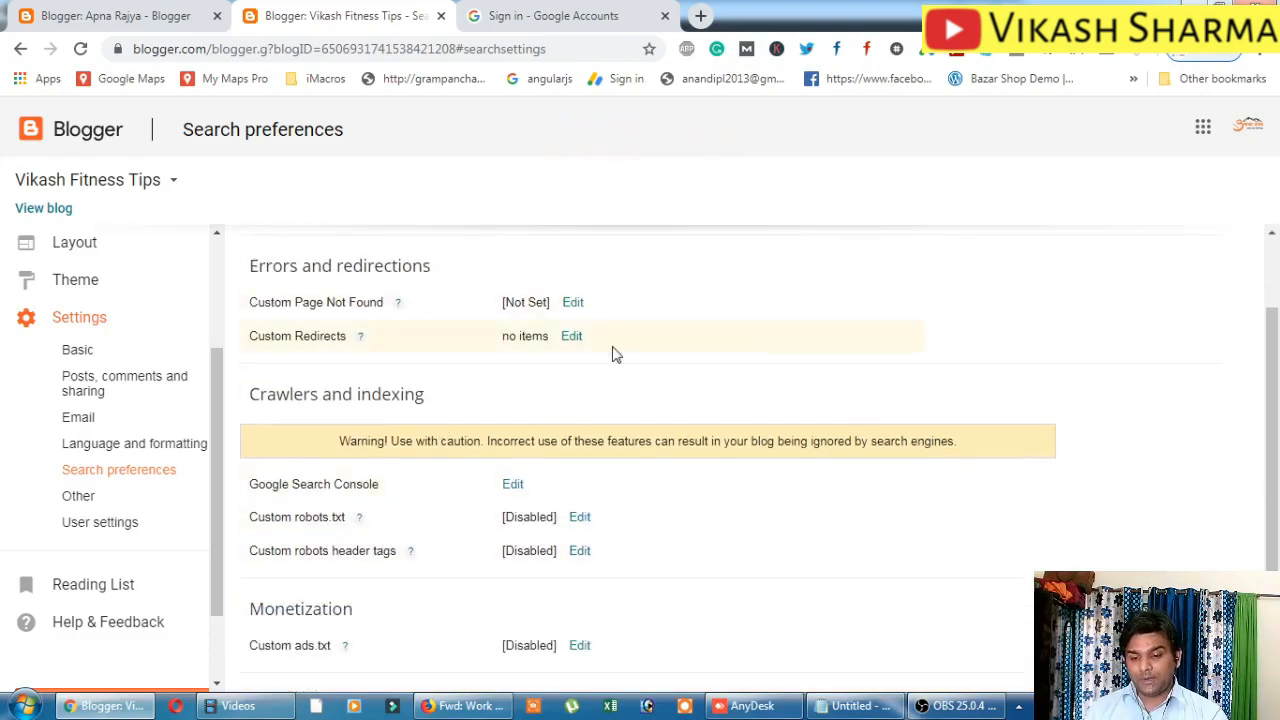
scroll(555, 592, up, 1)
scroll(475, 505, down, 1)
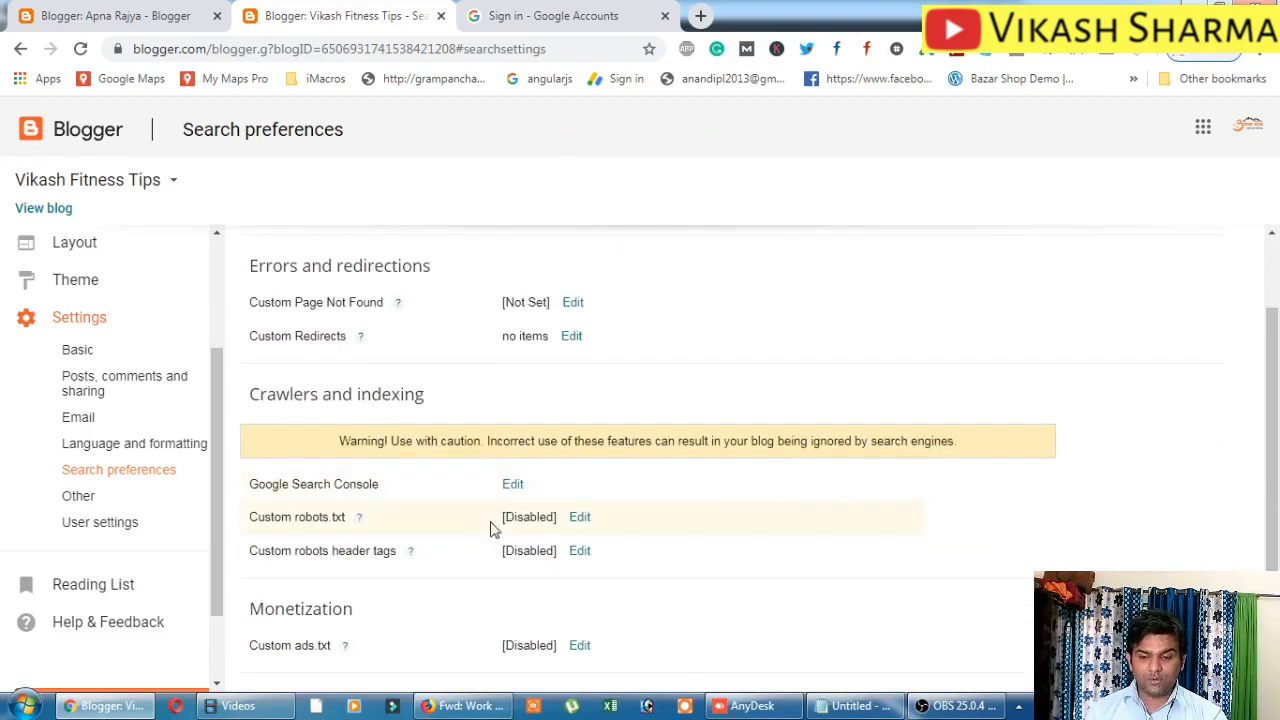
scroll(486, 514, up, 1)
scroll(77, 391, up, 2)
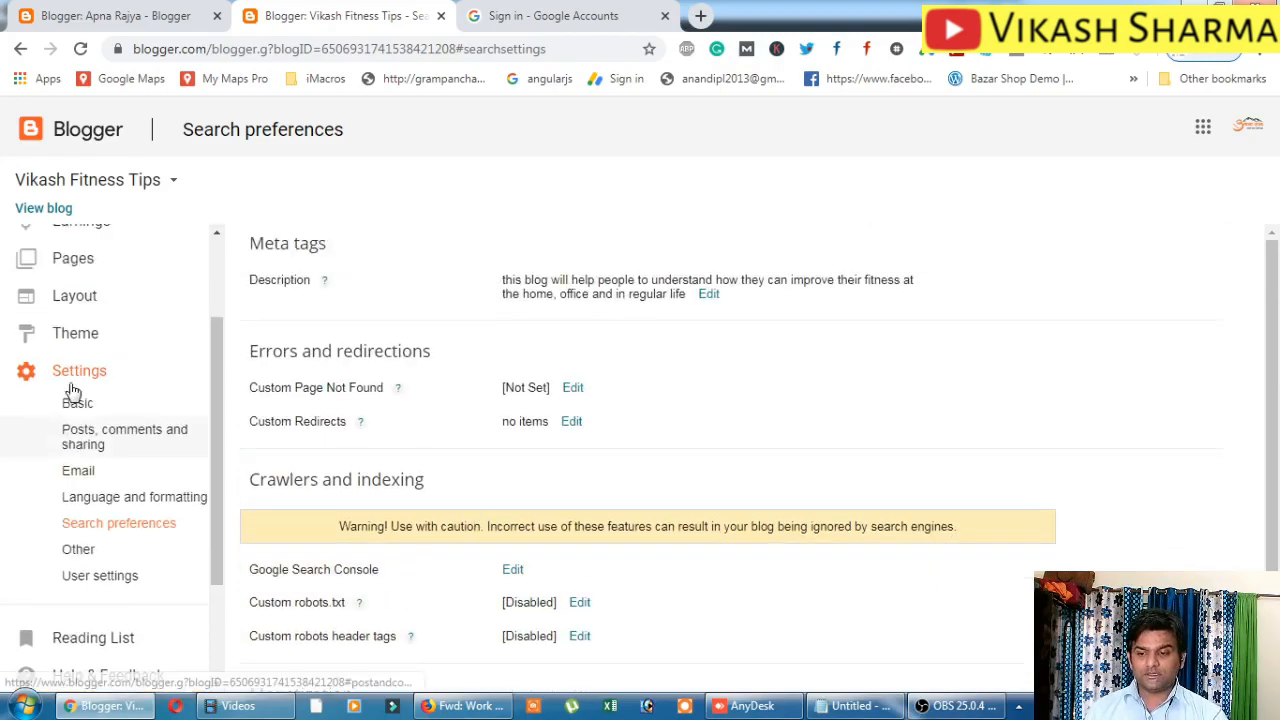
click(82, 255)
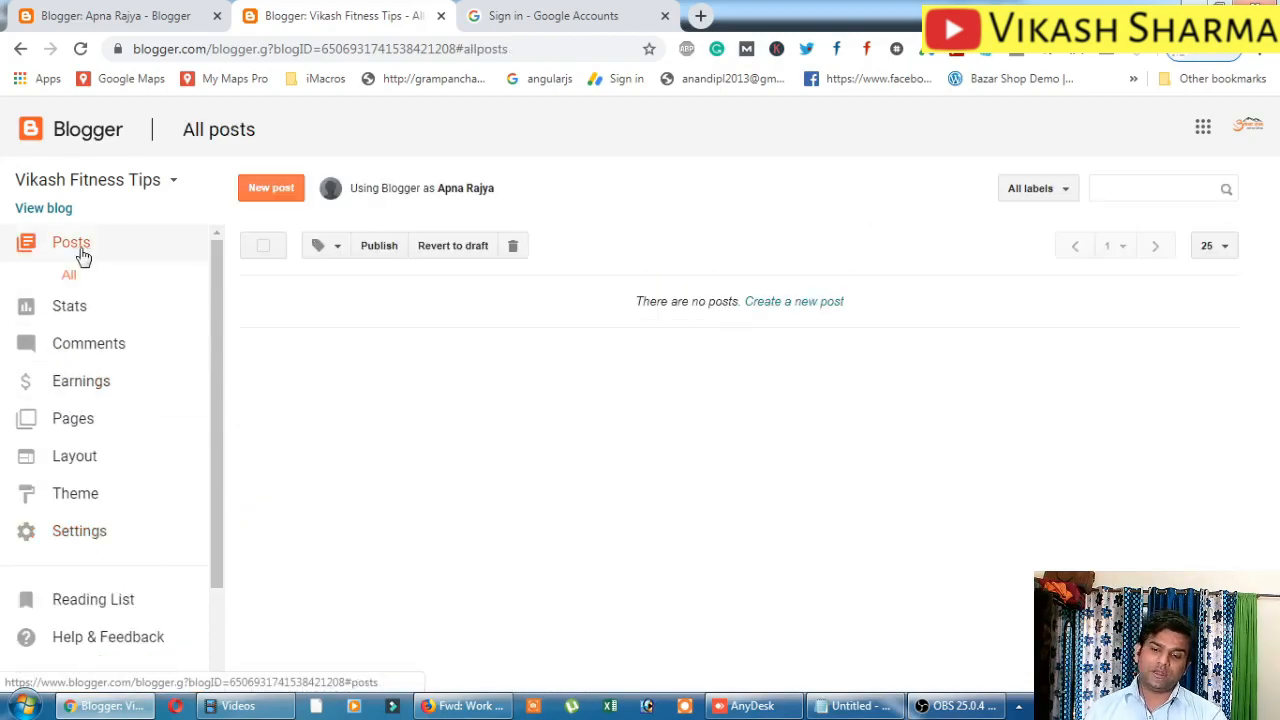
Start a blank new post, expand its Search Description box, then bring OBS forward.
click(260, 190)
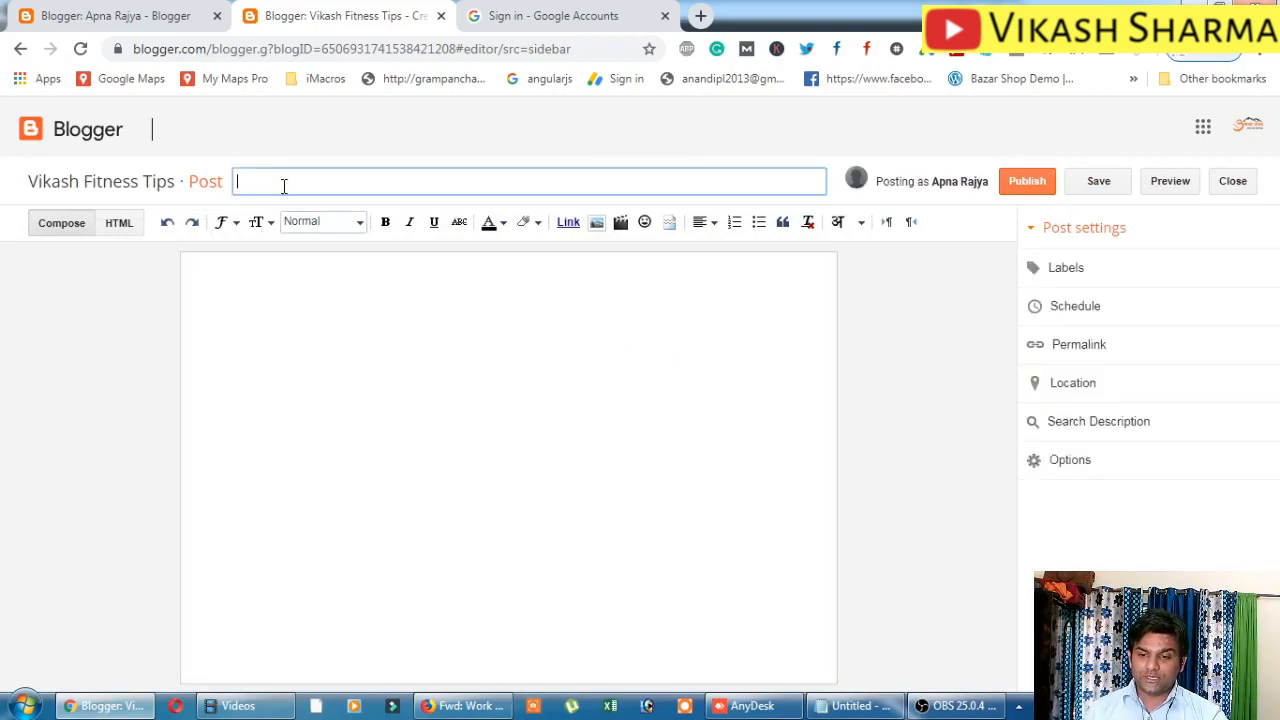
click(251, 294)
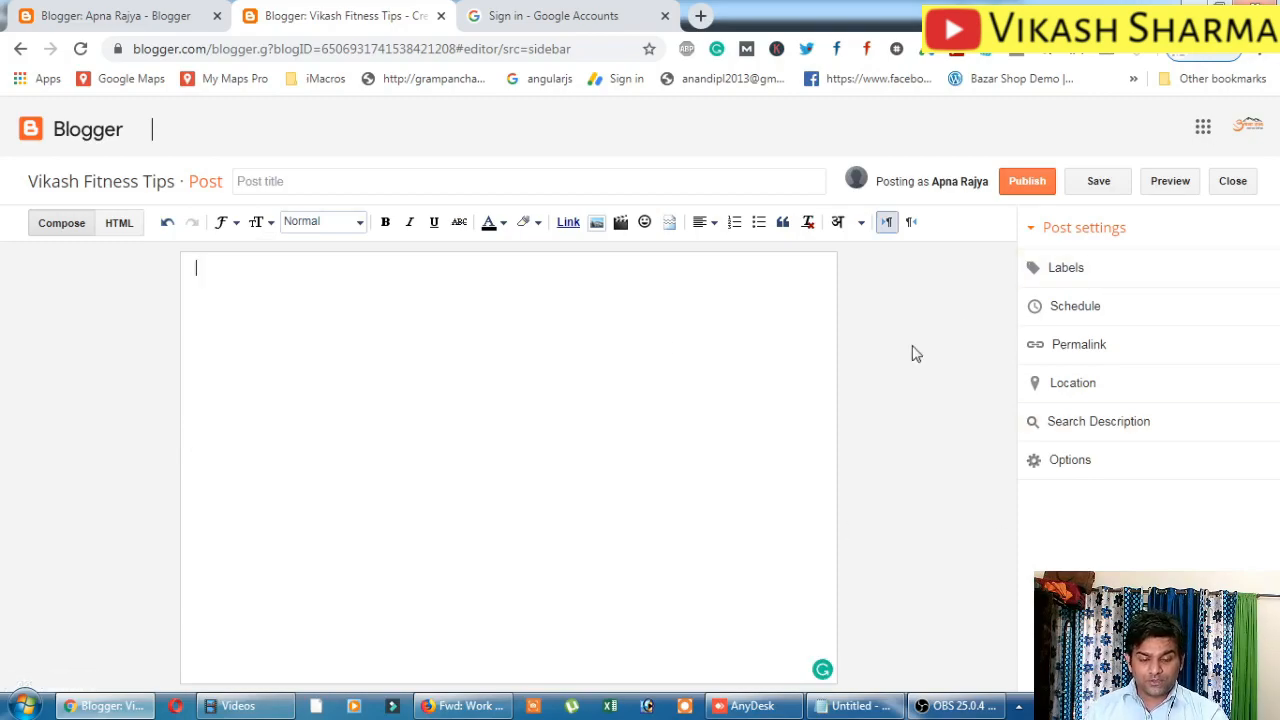
click(1074, 431)
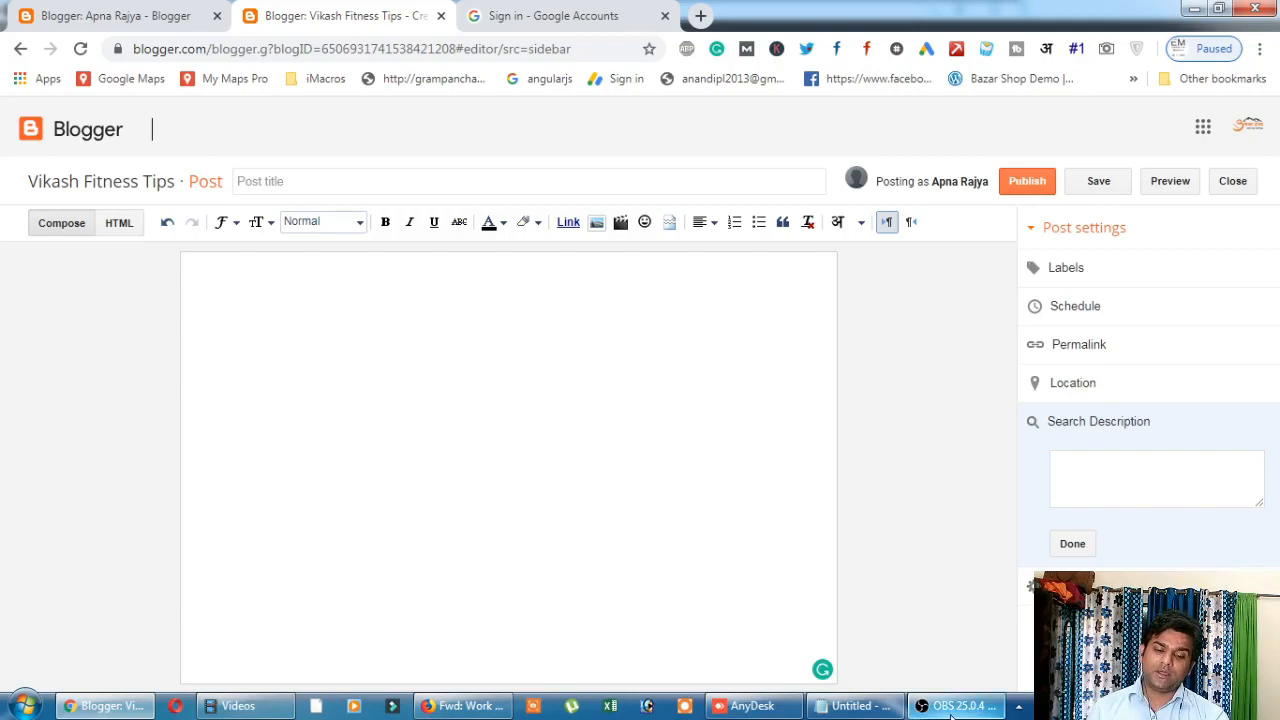
mouse_move(953, 712)
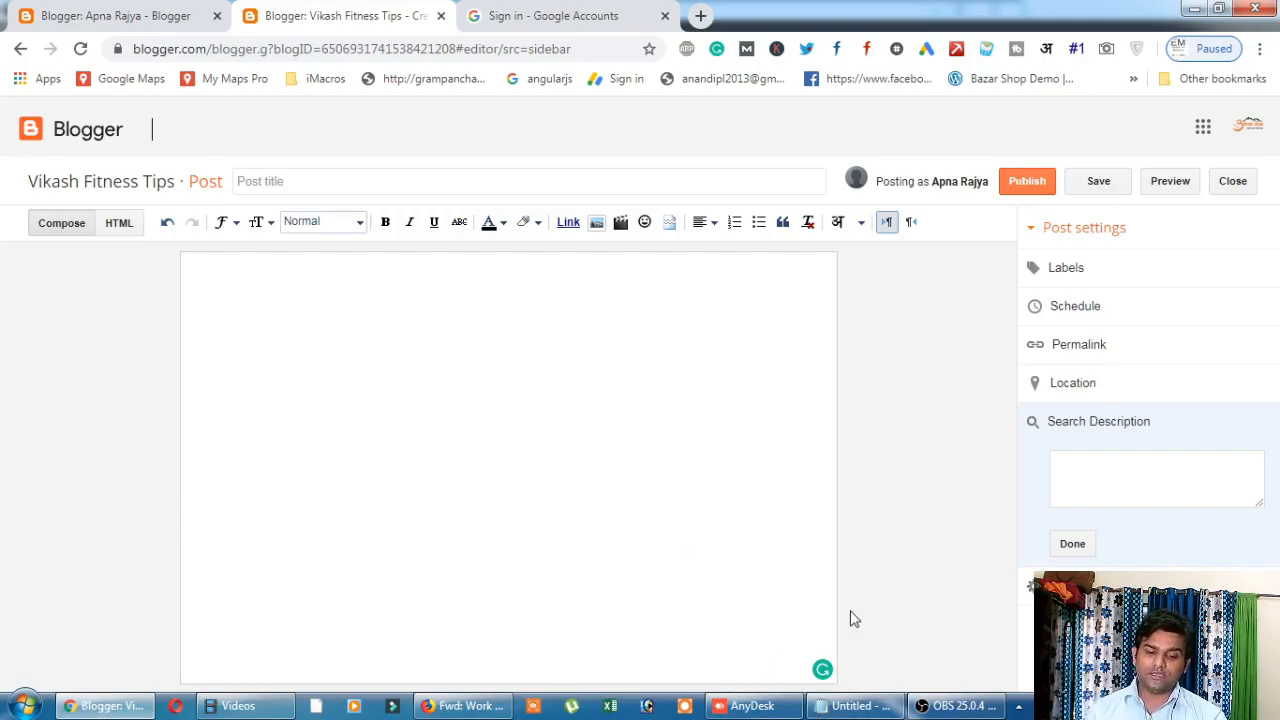
click(955, 706)
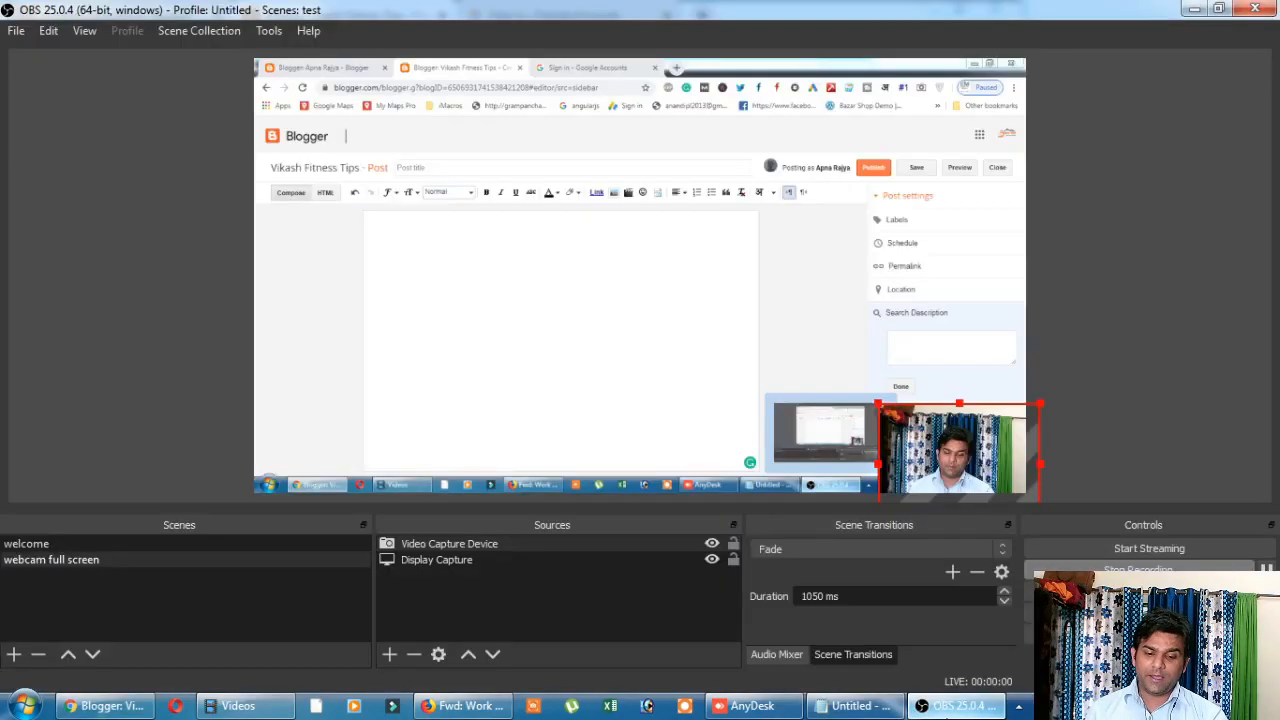